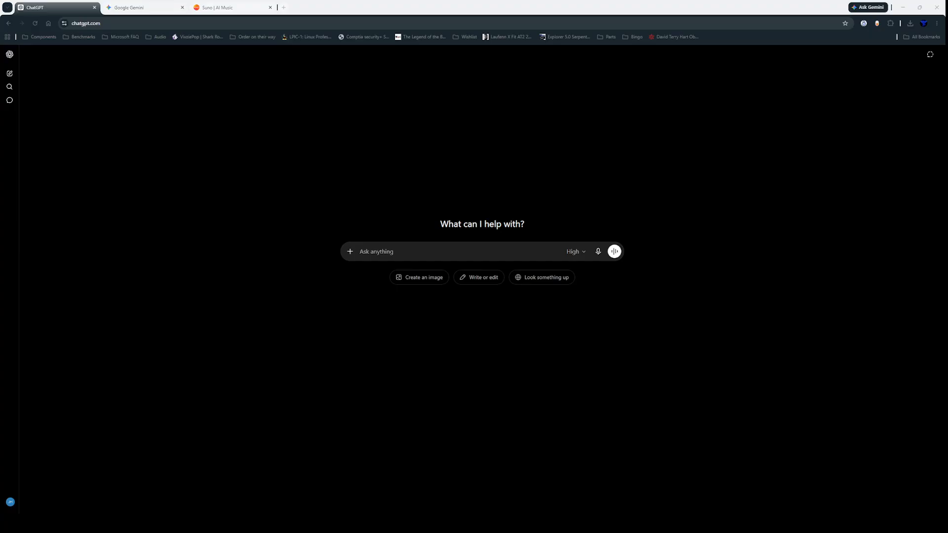
Step: Review the Gemini prompt that asks for meta tags and a copy-and-paste-ready track profile, including its Story, Title and Lyrics fields
key("ctrl+Tab")
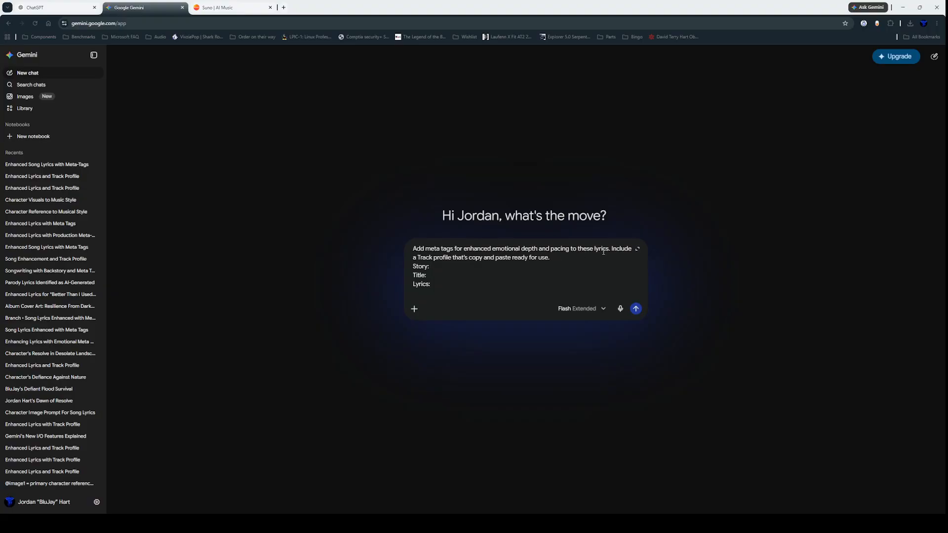
left_click_drag(610, 249, 414, 250)
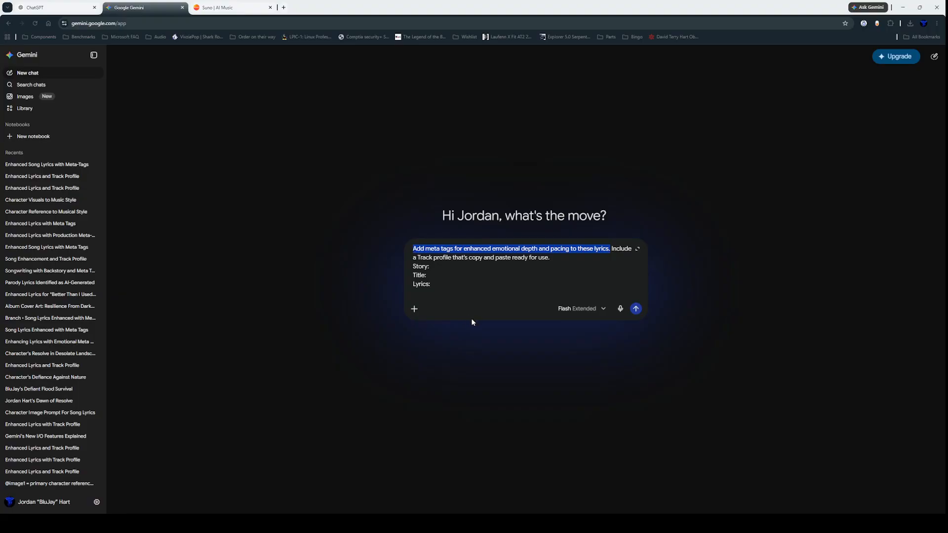
left_click(482, 276)
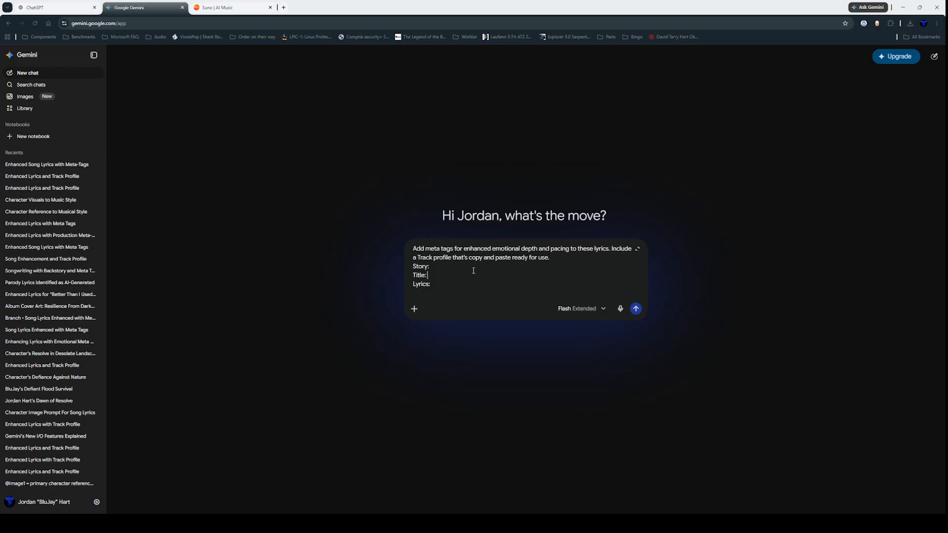
left_click_drag(461, 284, 414, 250)
left_click(356, 246)
Step: Switch to ChatGPT and start the prompt "Write a song about learning and growing, both as a person, but about new things"
left_click(38, 9)
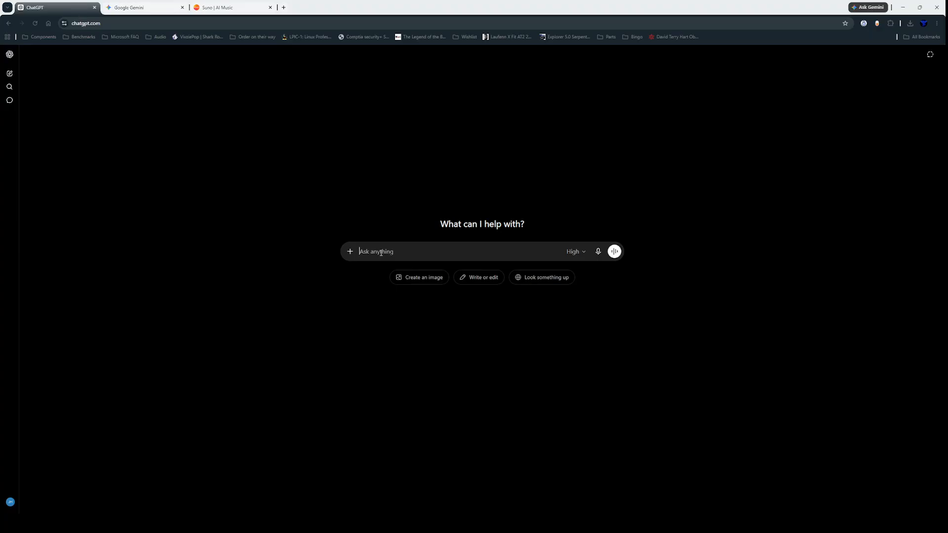
type("Write a")
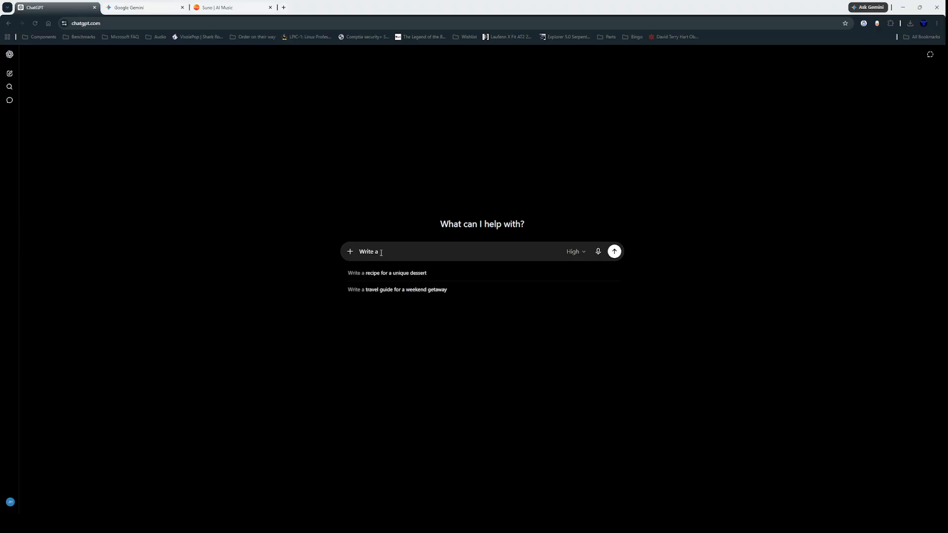
type("bout a")
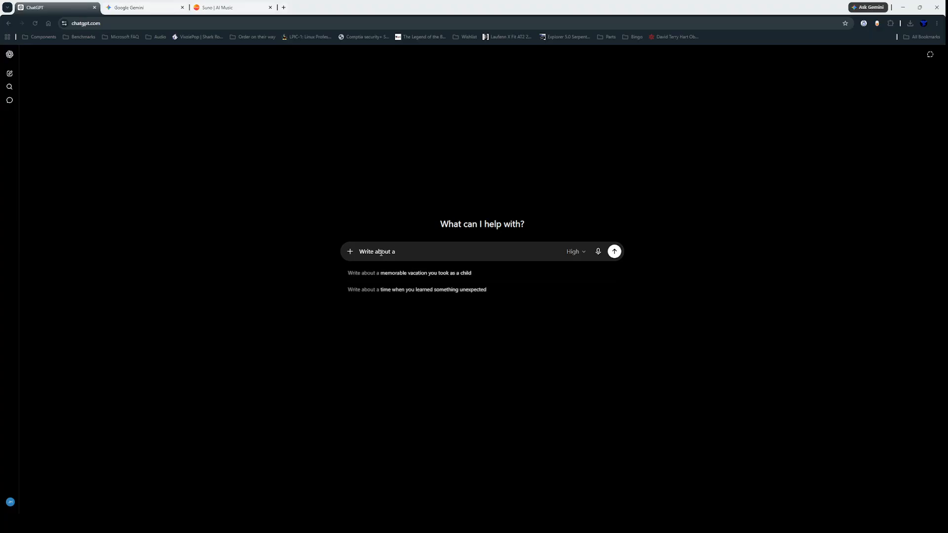
key("BackSpace")
key("BackSpace")
key("BackSpace")
key("BackSpace")
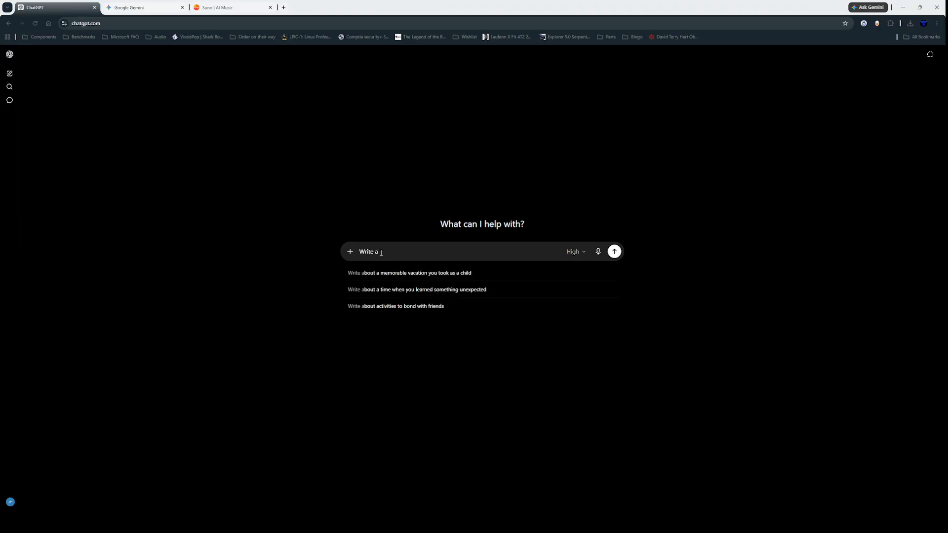
type("song about")
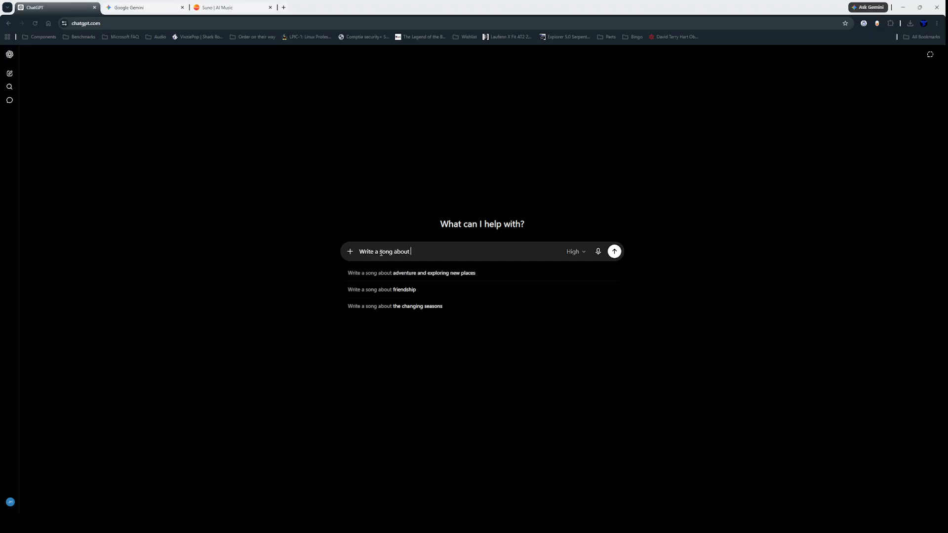
type(" learn")
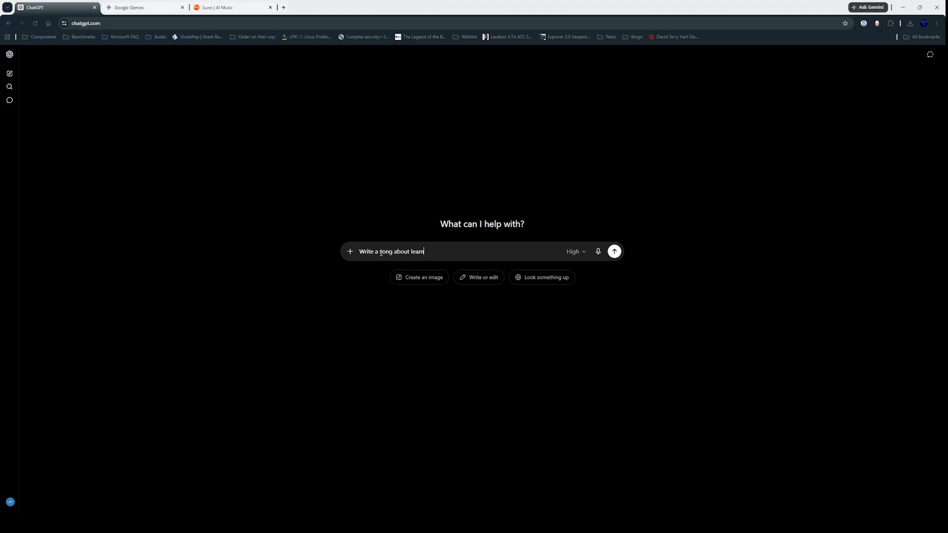
type("ing and grwoi")
key("BackSpace")
key("BackSpace")
type("wing , both as a person, but about new")
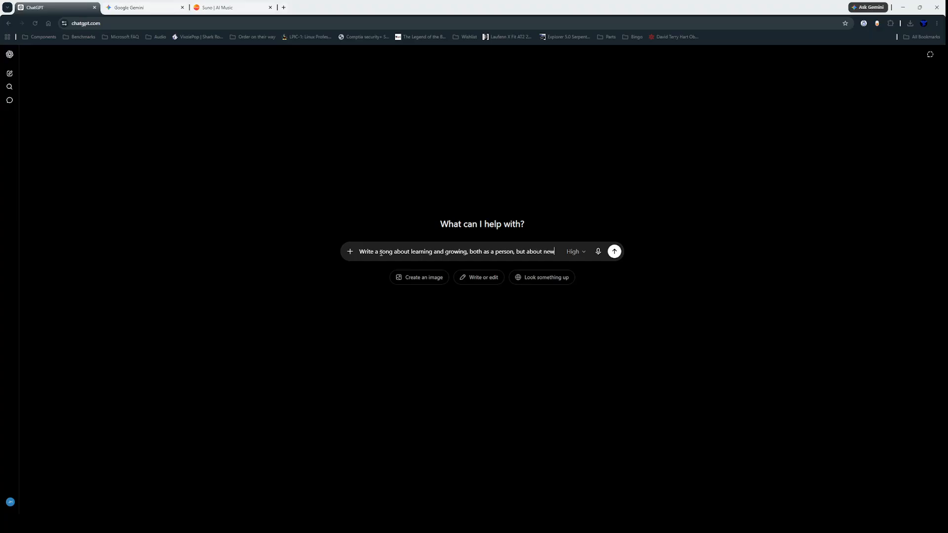
type(" things")
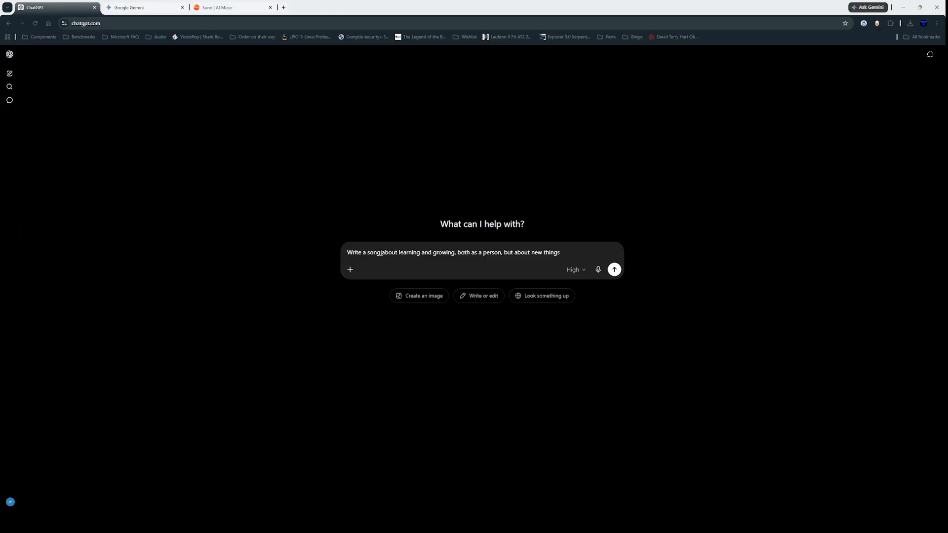
Step: Reword the prompt after "both as a person" to read "and about new things you're trying. Developing"
type(", . Growi")
type("ng")
key("BackSpace")
key("BackSpace")
key("BackSpace")
key("BackSpace")
key("BackSpace")
key("BackSpace")
key("BackSpace")
key("BackSpace")
key("BackSpace")
key("BackSpace")
type(",")
key("BackSpace")
key("BackSpace")
key("BackSpace")
key("BackSpace")
key("BackSpace")
key("BackSpace")
key("BackSpace")
key("BackSpace")
key("BackSpace")
key("BackSpace")
key("BackSpace")
key("BackSpace")
key("BackSpace")
key("BackSpace")
key("BackSpace")
key("BackSpace")
key("BackSpace")
key("BackSpace")
key("BackSpace")
key("BackSpace")
type("and about new things you're trying. Developing ")
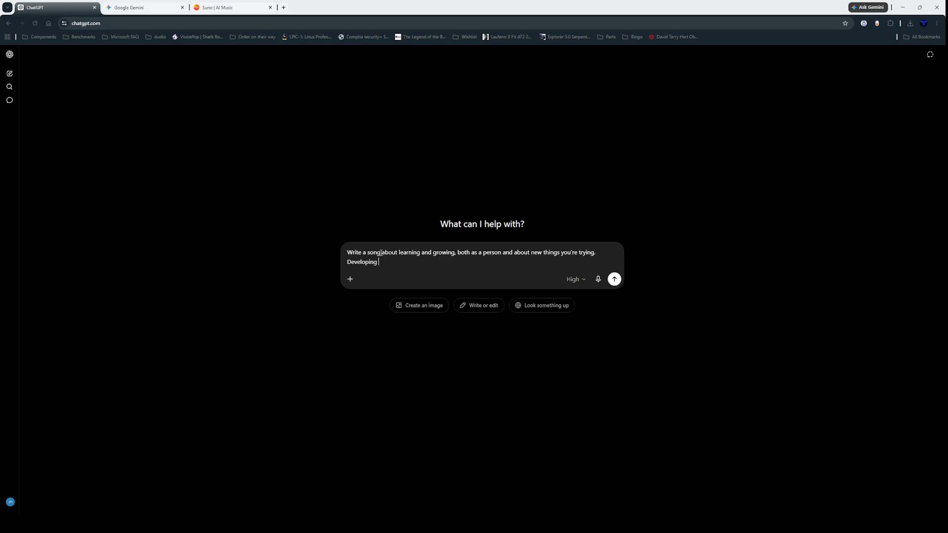
Step: Continue the prompt with "new skills, teaching and sharing the knowlege that you gain while learning from those who are more"
type("new skills, teaching and sharing the knowlege t")
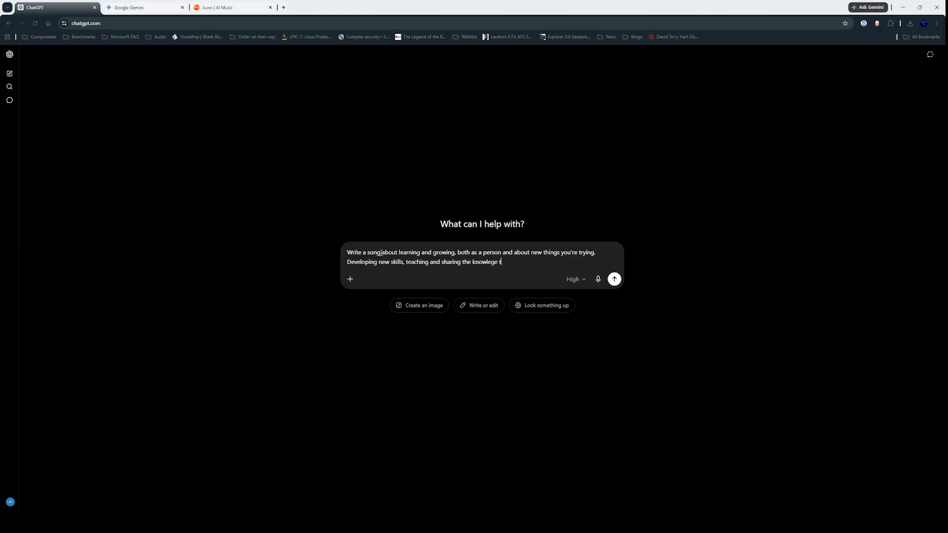
type("hat you gain while learning from thso")
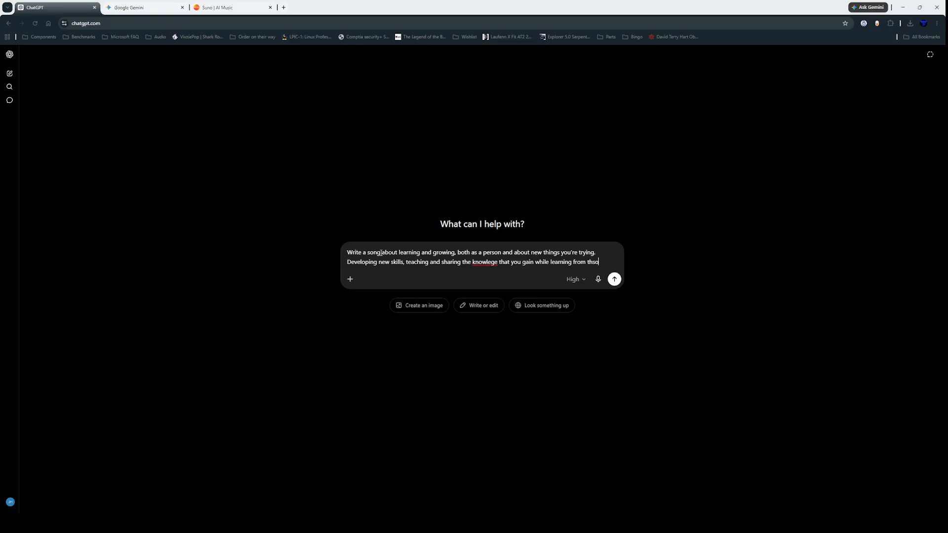
key("BackSpace")
key("BackSpace")
type("ose who are more e")
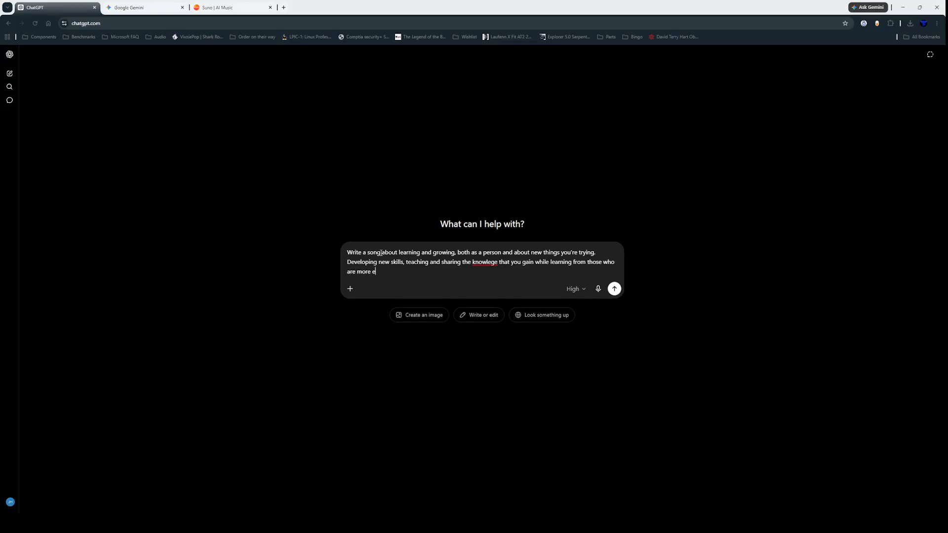
Step: Finish the sentence with "experienced, taking in new ideas and different ways of doing things to help develop your own style and method of doing things."
type("xperienced, taking in new ideas and different ways ")
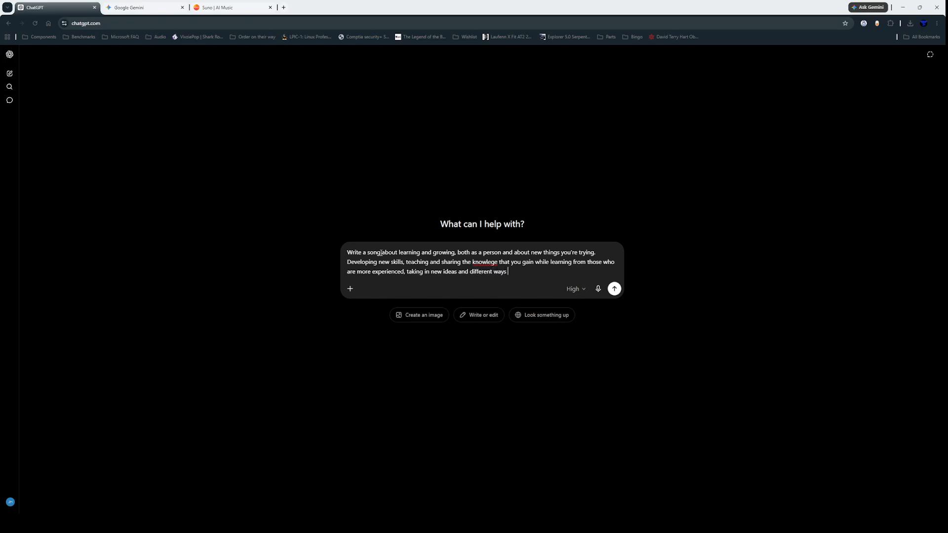
type("of doing things to hemp")
key("BackSpace")
key("BackSpace")
type("lp develop")
type("your own st")
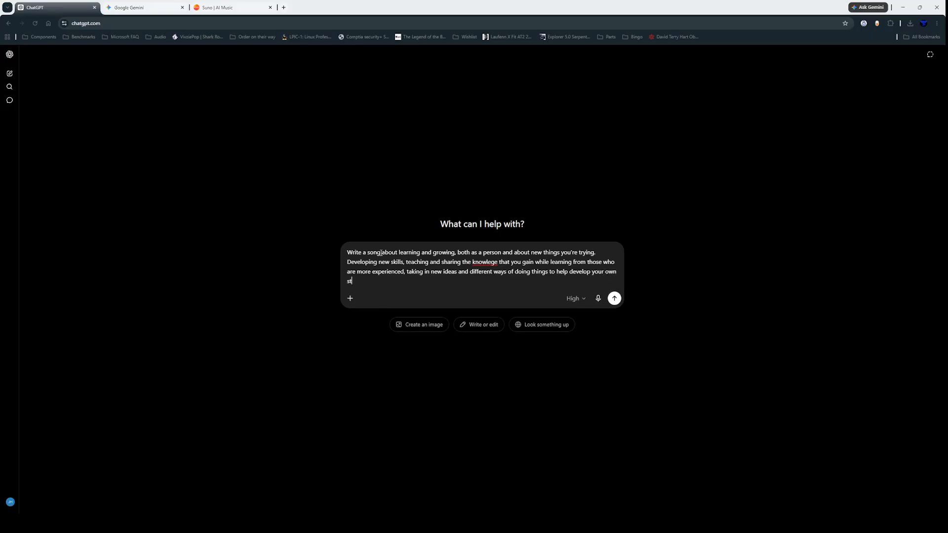
type("yle and method of doing things.")
Step: Correct the misspelled "knowlege" to "knowledge" and return to the end of the prompt
double_click(486, 262)
type("knowledge")
left_click(485, 283)
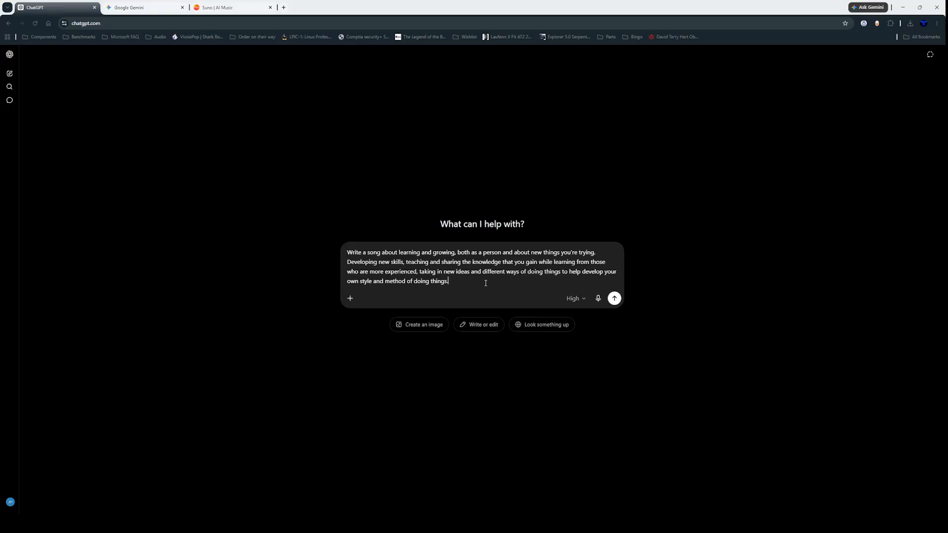
Step: Start a new line in the prompt reading "Follow the 4-6 rule of song writing. Ensure to"
key("shift+Return")
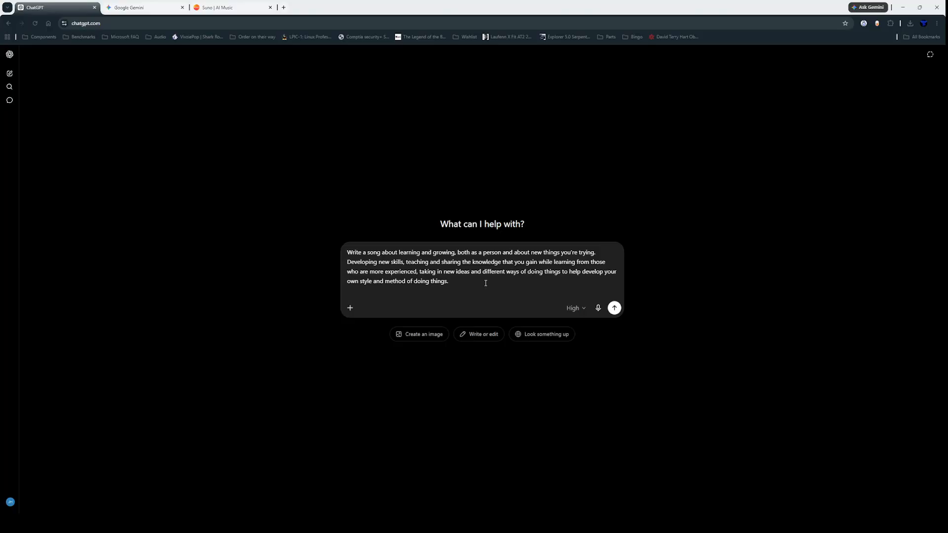
type("Utilize the")
key("BackSpace")
key("BackSpace")
key("BackSpace")
key("BackSpace")
key("BackSpace")
key("BackSpace")
key("BackSpace")
key("BackSpace")
key("BackSpace")
key("BackSpace")
type("Follow t")
type("he ru")
type("4-6")
type(" rule of song")
type(" writing.")
key("BackSpace")
key("BackSpace")
key("BackSpace")
key("BackSpace")
key("BackSpace")
key("BackSpace")
key("BackSpace")
key("BackSpace")
key("BackSpace")
type("writing. Ensure to")
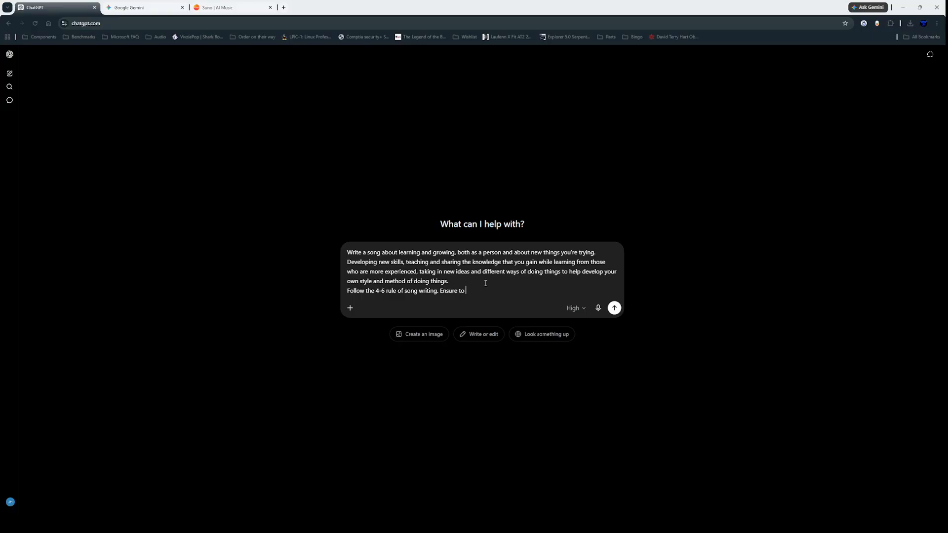
Step: Complete the instruction with "encompass and emphasize the emotions, feelings and symbolism of these topics in the lyrics."
type(" encomp")
type("pass and e")
type("mphas")
type("is")
type("e the thought")
type("s")
type(", ide")
key("BackSpace")
key("BackSpace")
key("BackSpace")
key("BackSpace")
key("BackSpace")
key("BackSpace")
key("BackSpace")
key("BackSpace")
key("BackSpace")
key("BackSpace")
key("BackSpace")
key("BackSpace")
type("emotions, feelings and symo")
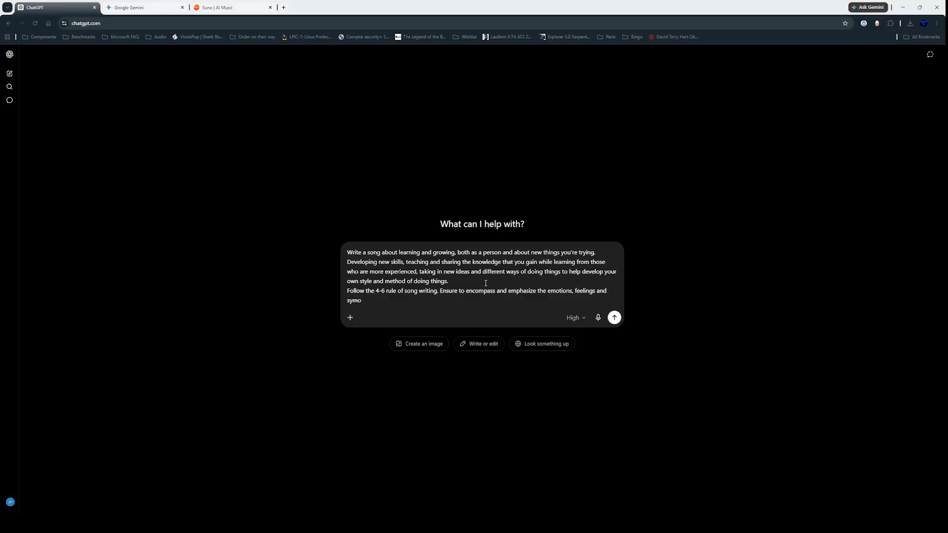
key("BackSpace")
type("bolism of these topics in the lyrics.")
Step: Add "The song must remain within 4 minutes total run time, including instrumentation." and submit the prompt
type("F")
key("BackSpace")
type("The song must re")
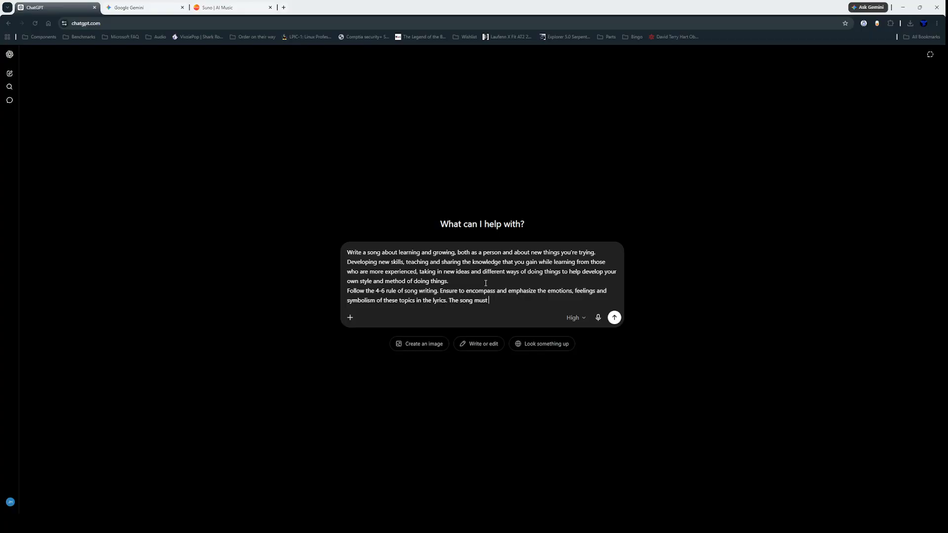
type("main within")
type("g 4 minutes total run time ")
type(" including (")
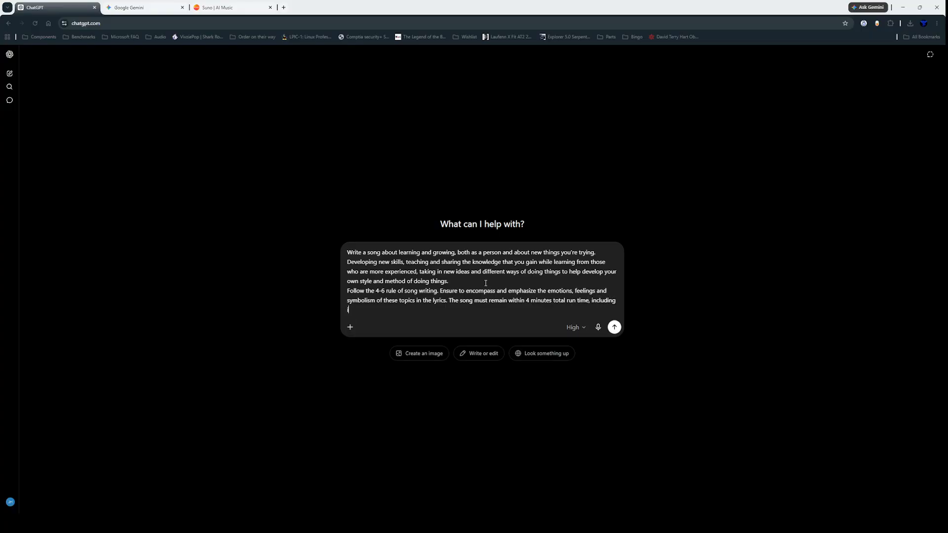
type("nstrumentation.")
left_click(414, 315)
left_click(615, 328)
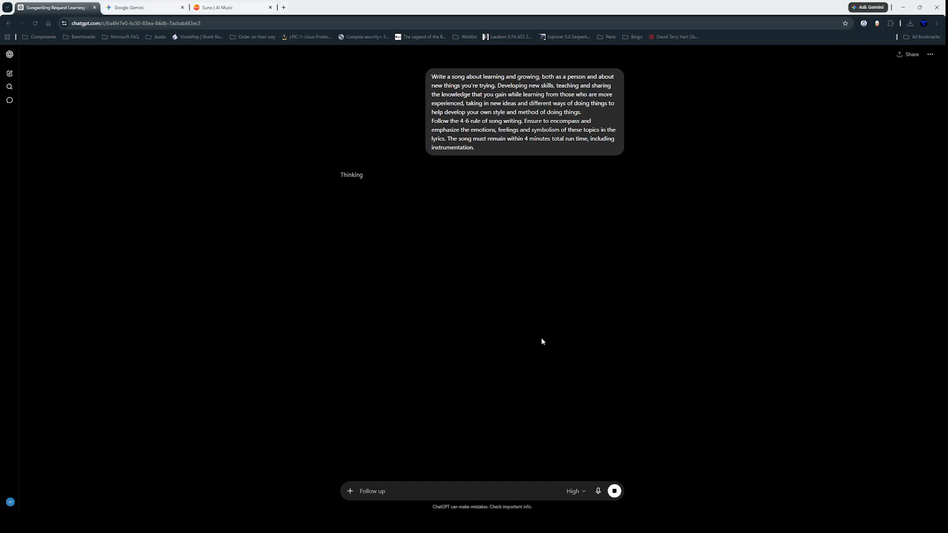
Step: Open the response's thinking details and examine the generated lyrics alongside the reasoning about lines per section, genre and tempo
left_click(348, 174)
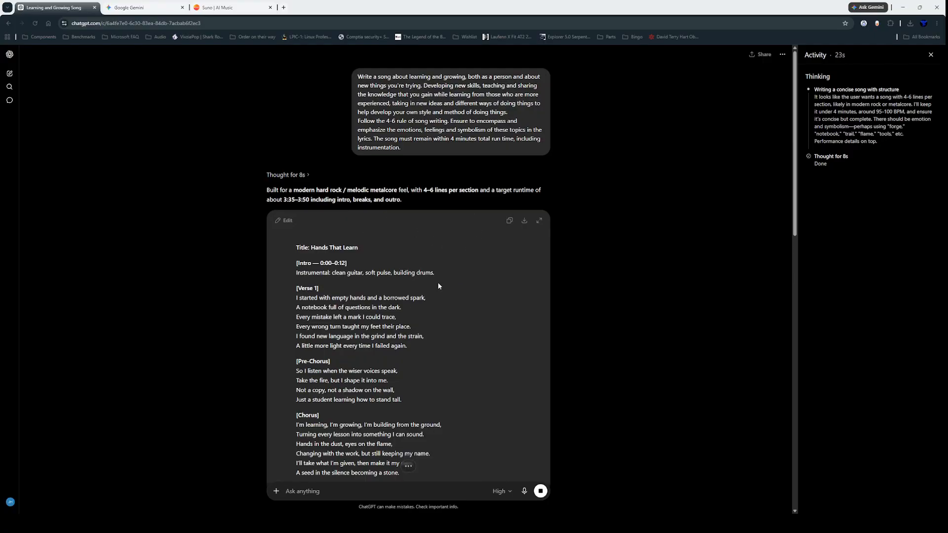
scroll(438, 282, "down", 3)
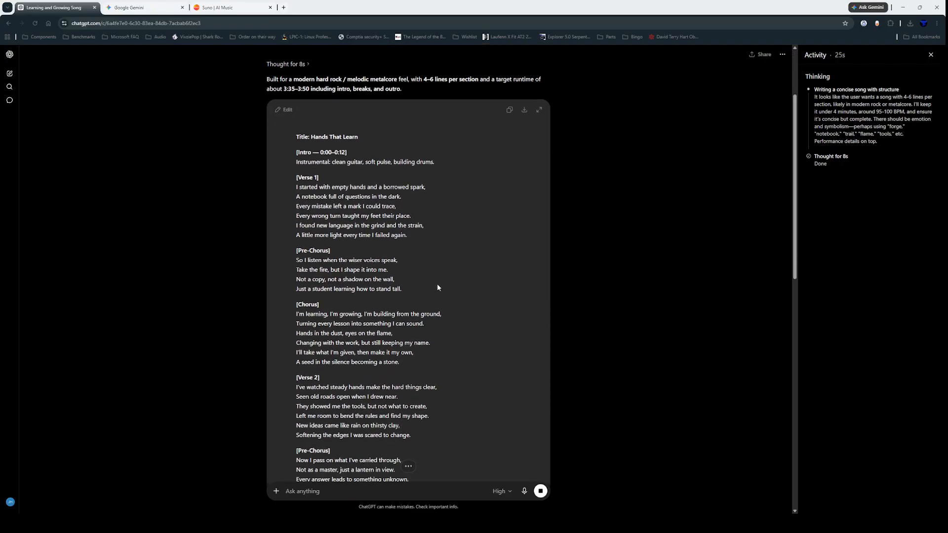
scroll(437, 283, "down", 5)
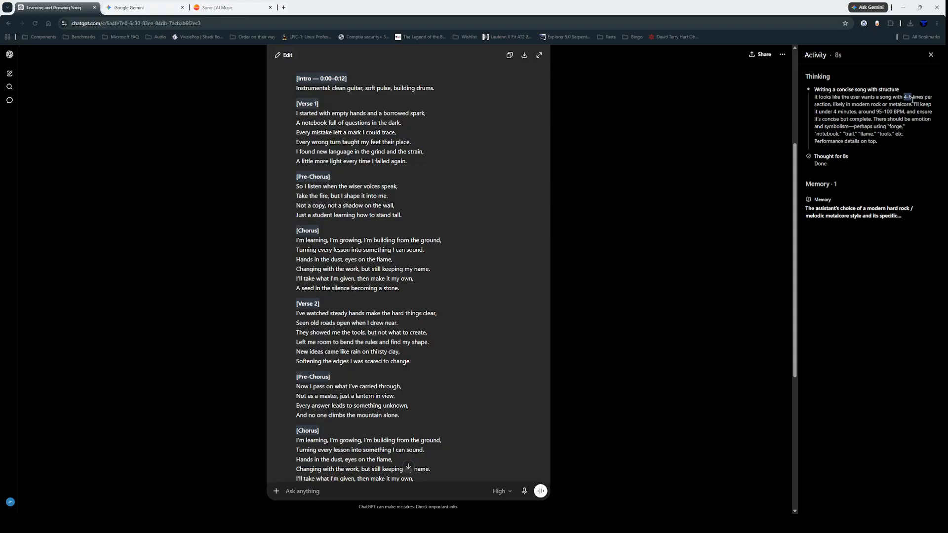
left_click_drag(904, 97, 859, 105)
left_click(859, 105)
left_click_drag(905, 111, 876, 112)
left_click(879, 120)
Step: Examine the song's title, the timed intro tag and the instrumental description beneath it
scroll(627, 204, "up", 3)
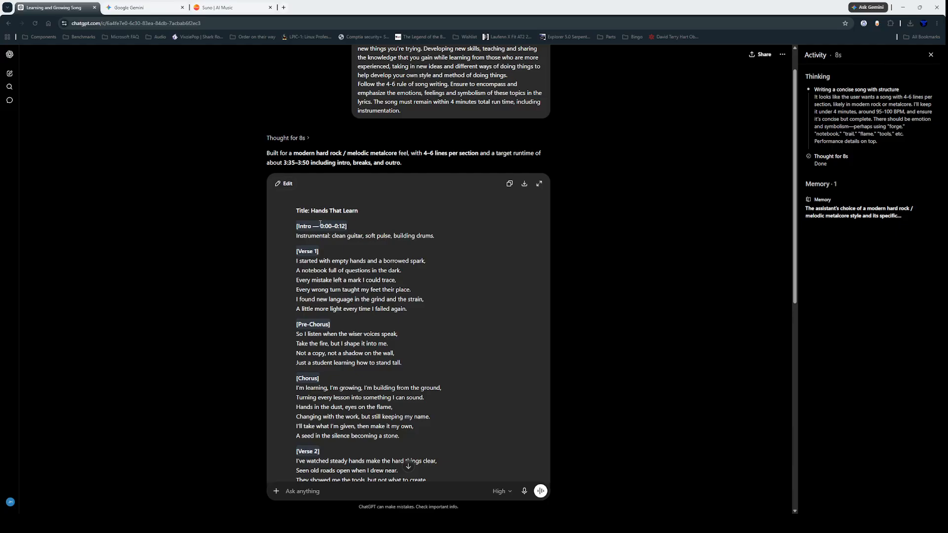
left_click_drag(312, 211, 296, 226)
left_click(352, 249)
left_click_drag(434, 236, 296, 235)
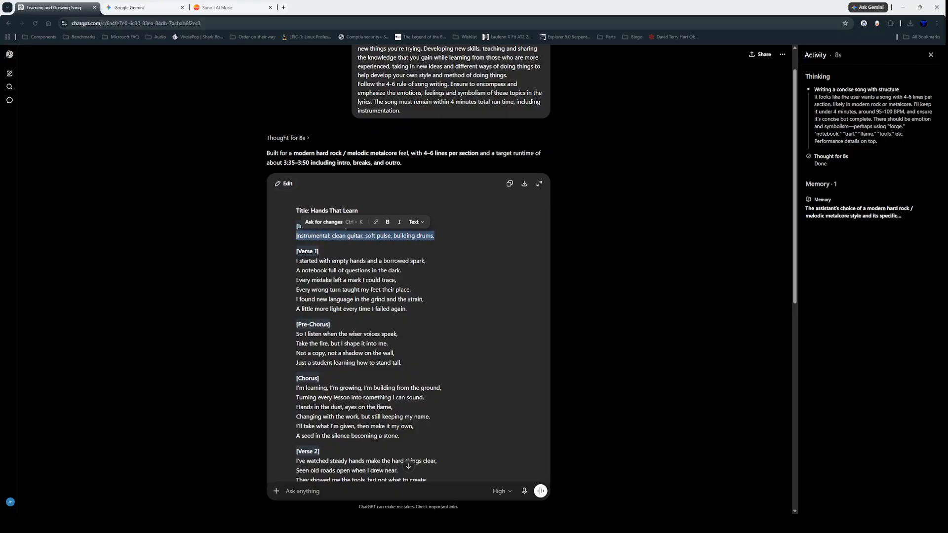
left_click(353, 252)
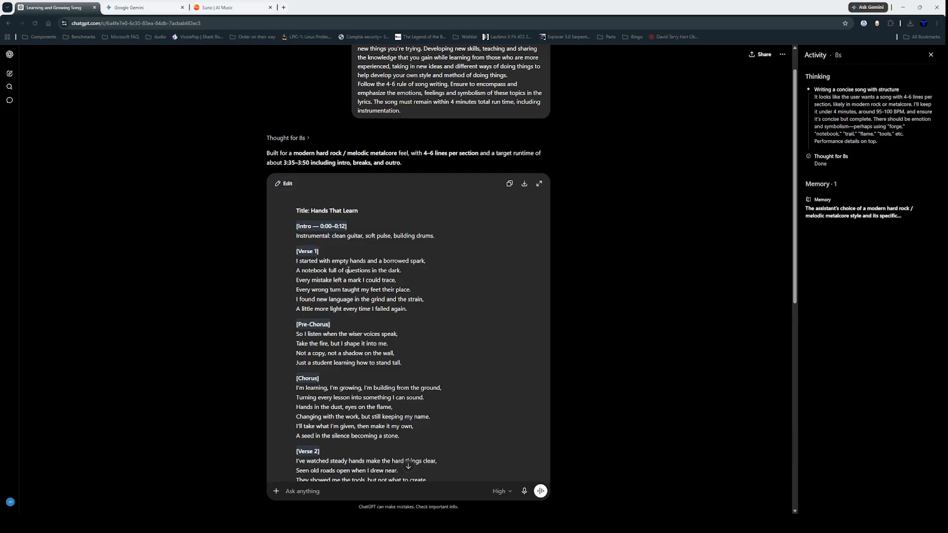
Step: Copy the lyrics from the intro through the outro and paste them into the untitled Notepad document
scroll(335, 303, "down", 8)
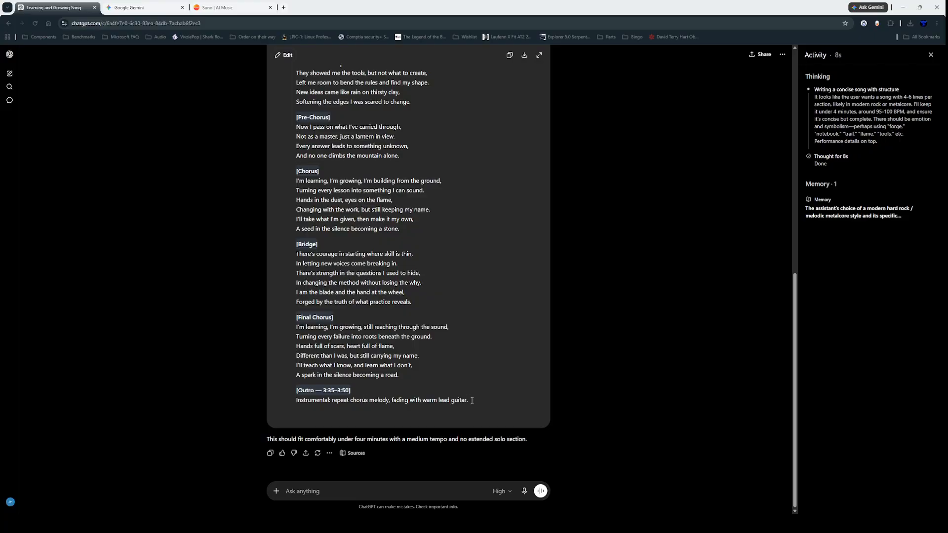
left_click_drag(472, 400, 294, 121)
key("ctrl+c")
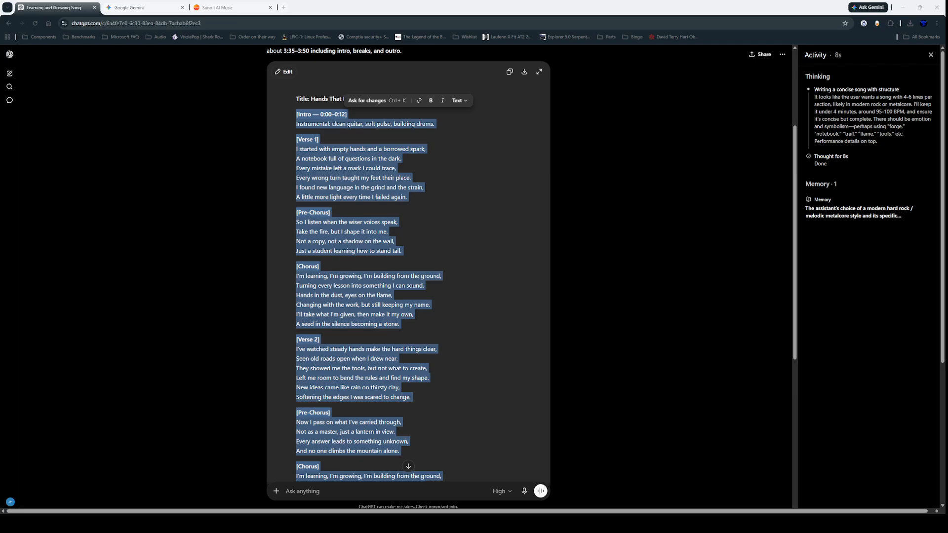
key("alt+Tab")
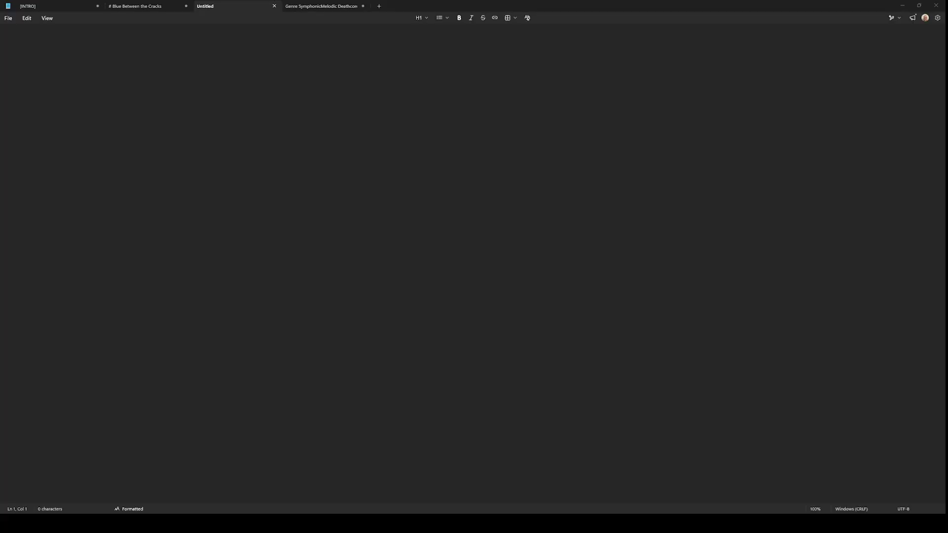
left_click(611, 258)
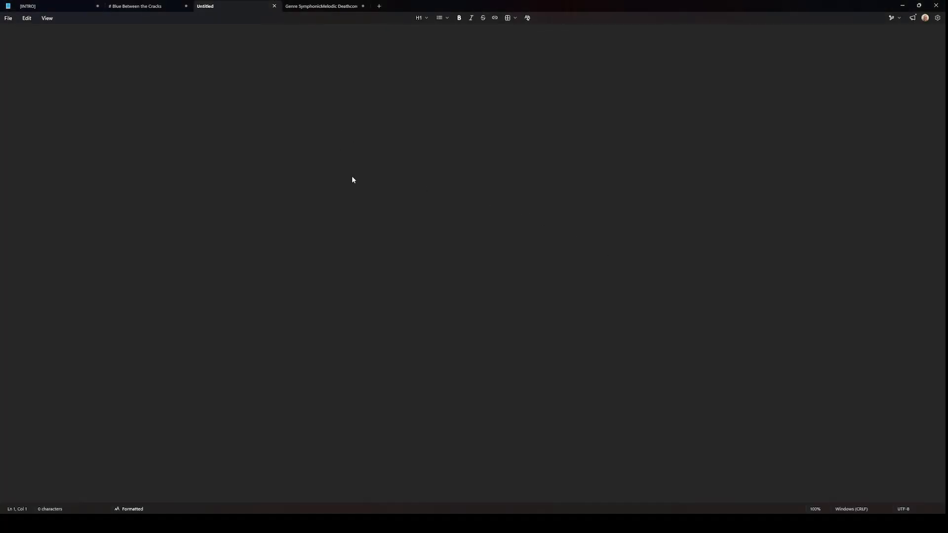
key("ctrl+v")
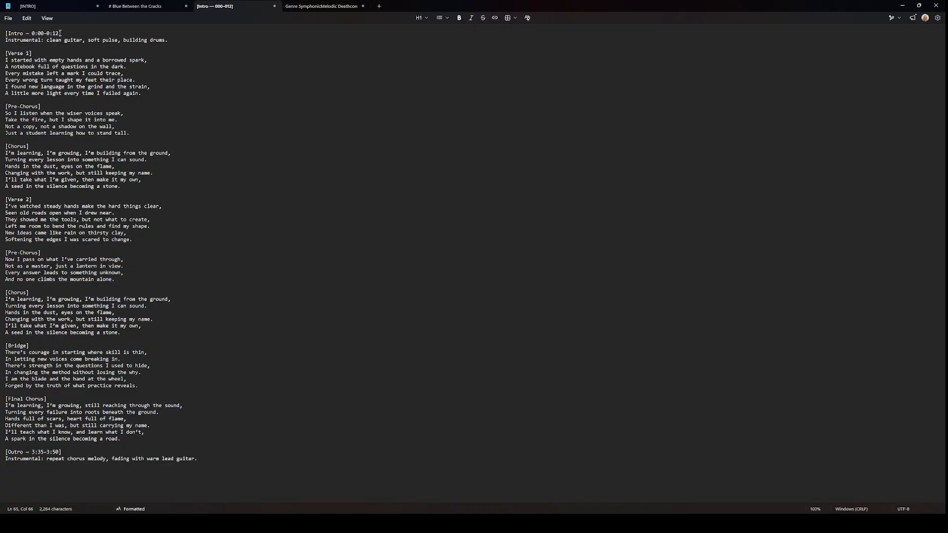
Step: Remove the time ranges from the lyrics' section tags so they read [Intro] and [Outro]
left_click_drag(60, 33, 25, 35)
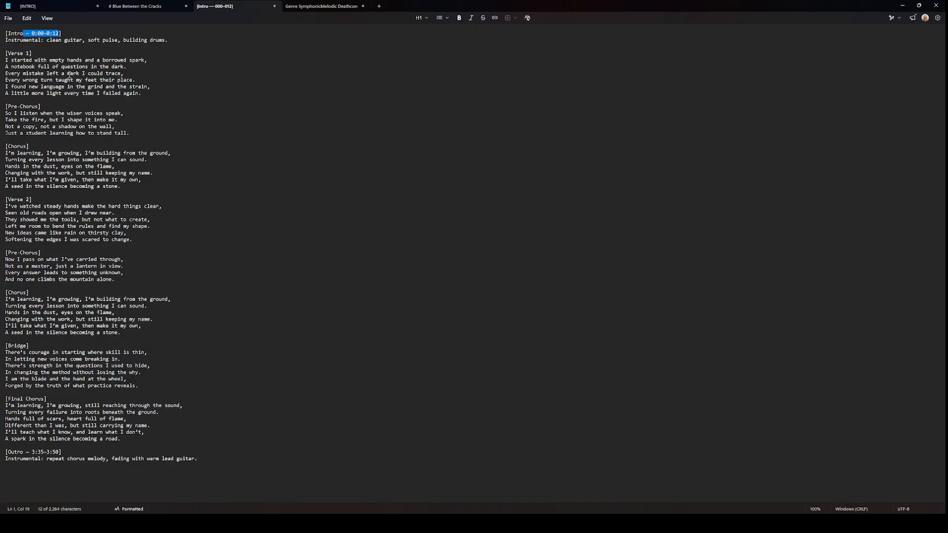
key("BackSpace")
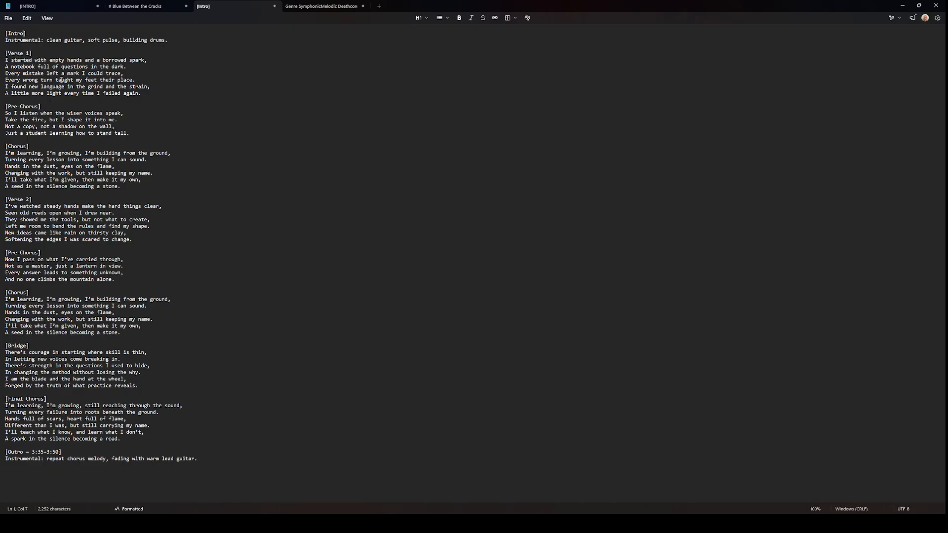
left_click_drag(60, 452, 29, 457)
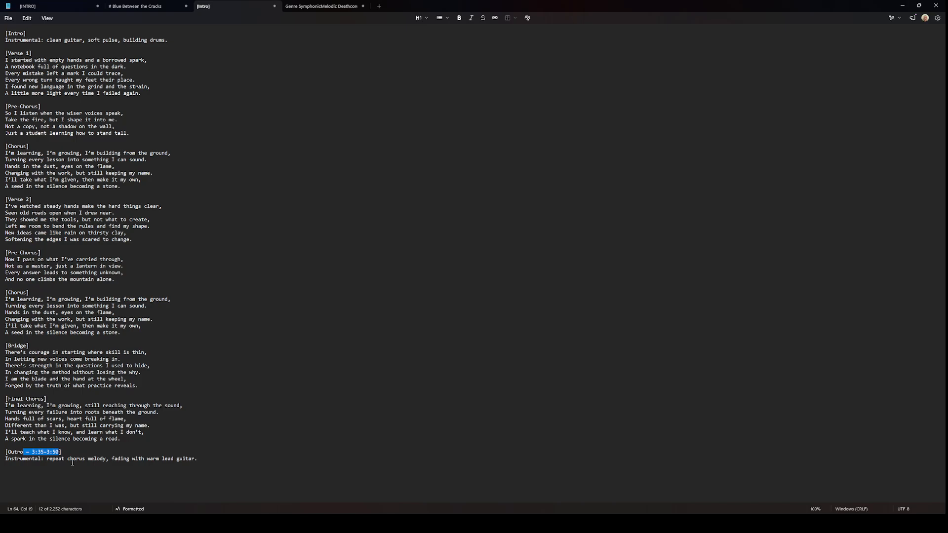
key("BackSpace")
Step: Enclose the instrumental descriptions beneath the intro and outro tags in square brackets
left_click(170, 42)
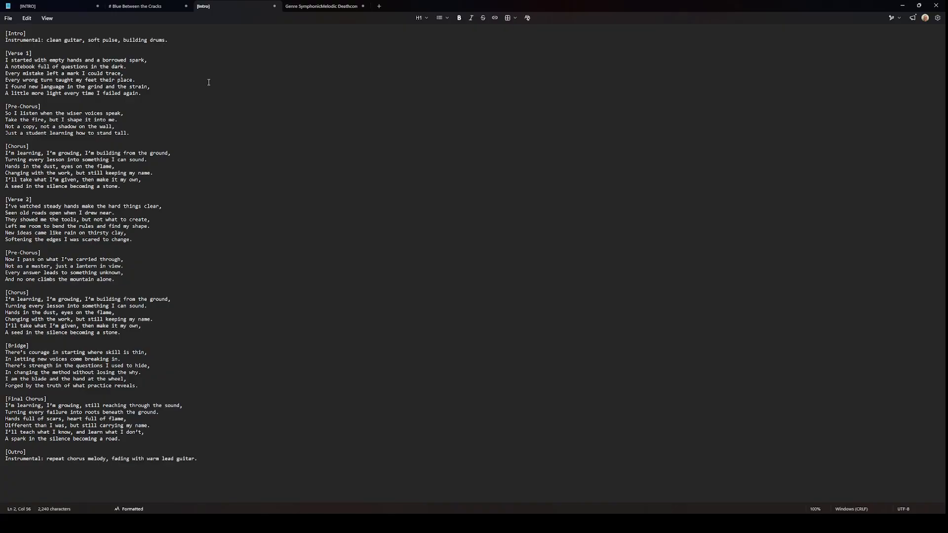
type(")")
key("BackSpace")
type("] ")
type("[")
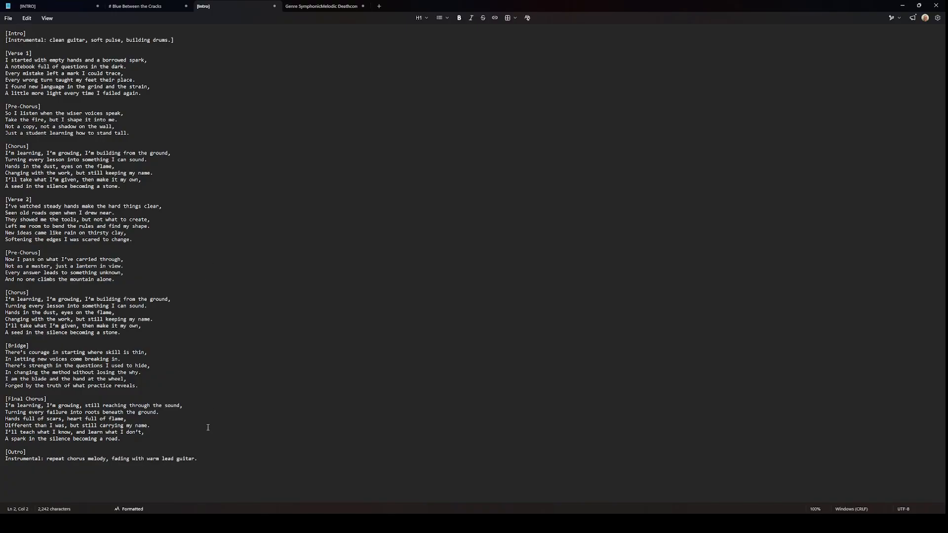
left_click(200, 462)
type("]")
left_click(6, 459)
type("[")
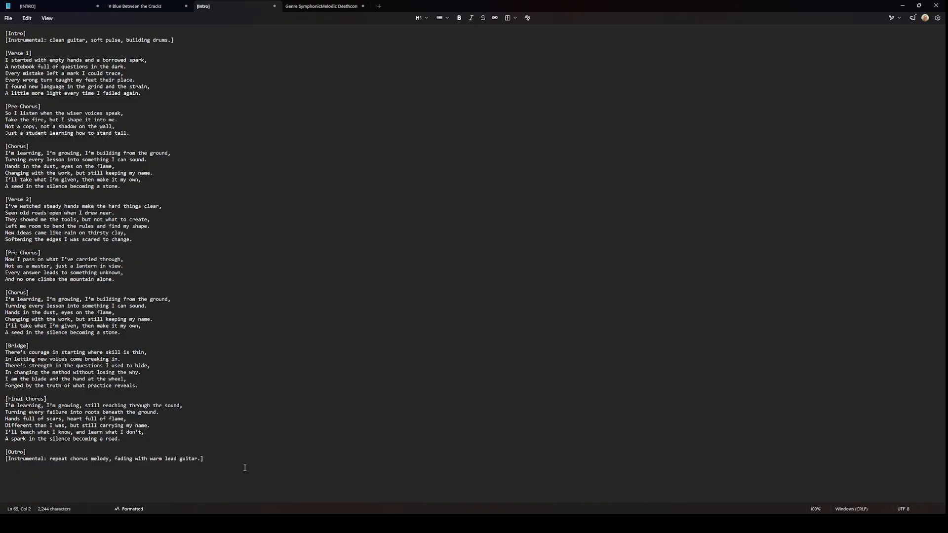
left_click(158, 59)
type("(spark)")
key("BackSpace")
key("BackSpace")
key("BackSpace")
key("BackSpace")
key("BackSpace")
Step: Copy the complete edited lyrics from the intro through the outro and minimize Notepad
left_click(188, 438)
left_click_drag(211, 460, 5, 33)
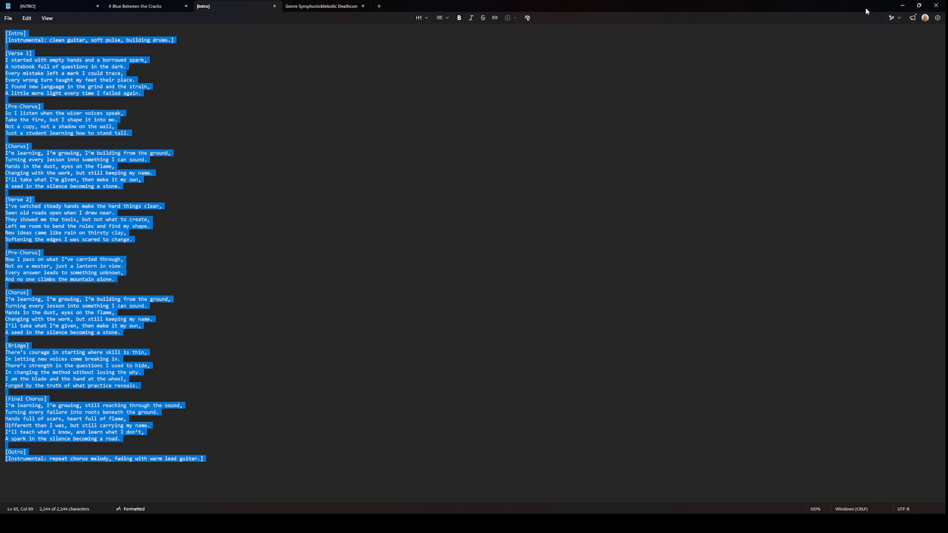
left_click(904, 8)
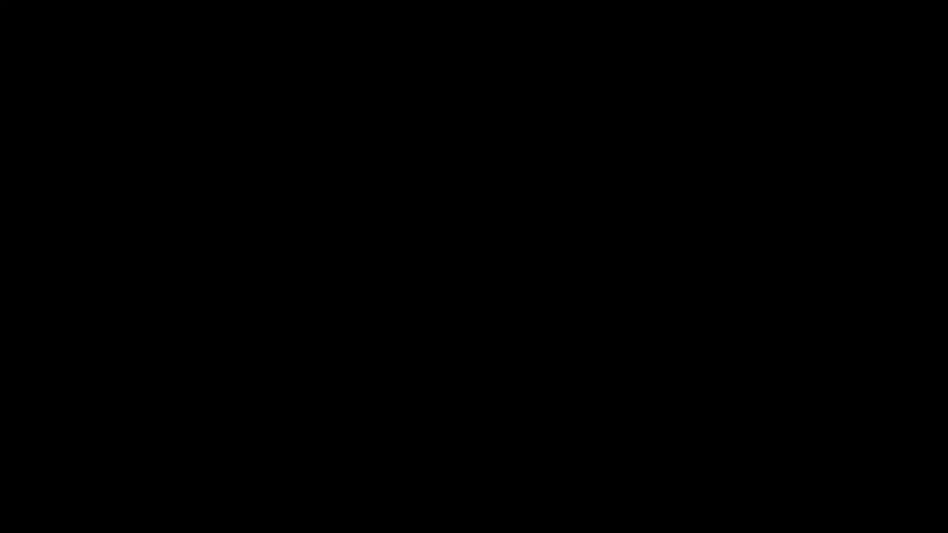
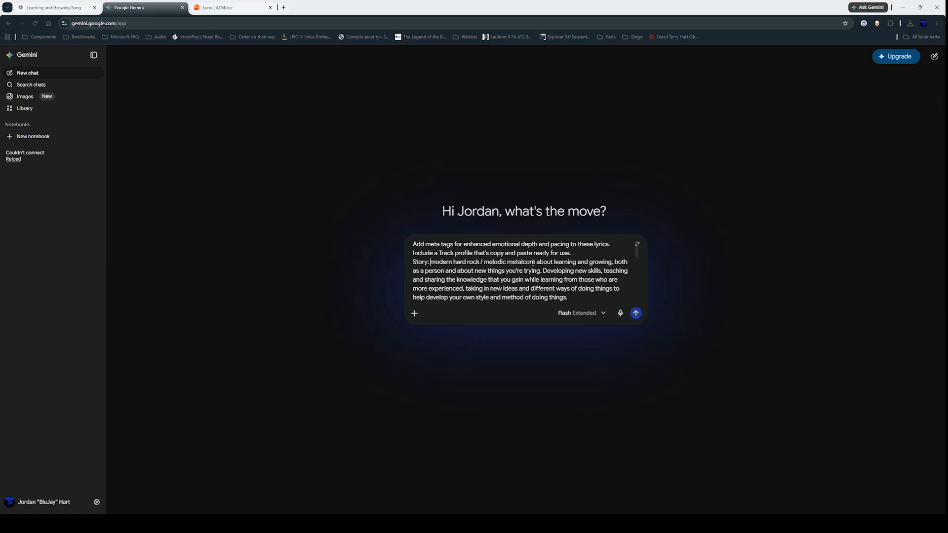
Step: Review the drafted Gemini prompt from the meta-tag request and story through the title and full lyrics
left_click_drag(537, 262, 594, 253)
scroll(565, 279, "down", 3)
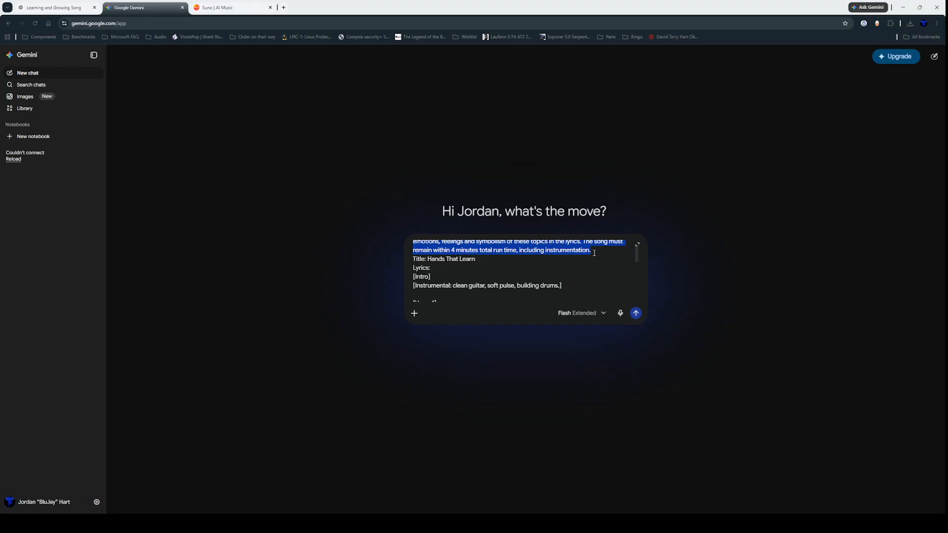
scroll(592, 296, "up", 3)
scroll(587, 292, "down", 5)
left_click(586, 288)
scroll(520, 269, "up", 2)
scroll(419, 276, "up", 3)
left_click(417, 275)
scroll(444, 281, "down", 6)
scroll(462, 287, "down", 10)
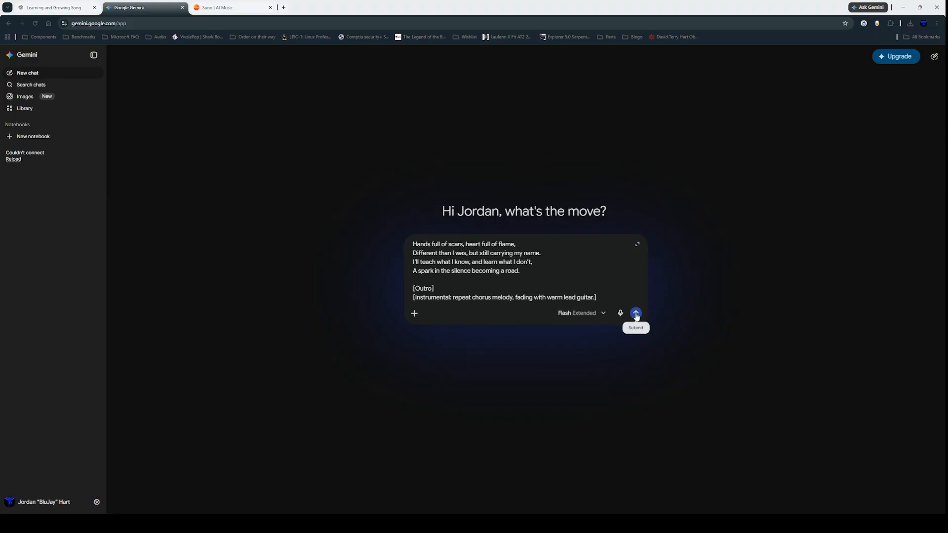
Step: Check the model and thinking options and submit the prompt with Flash Extended
left_click(597, 313)
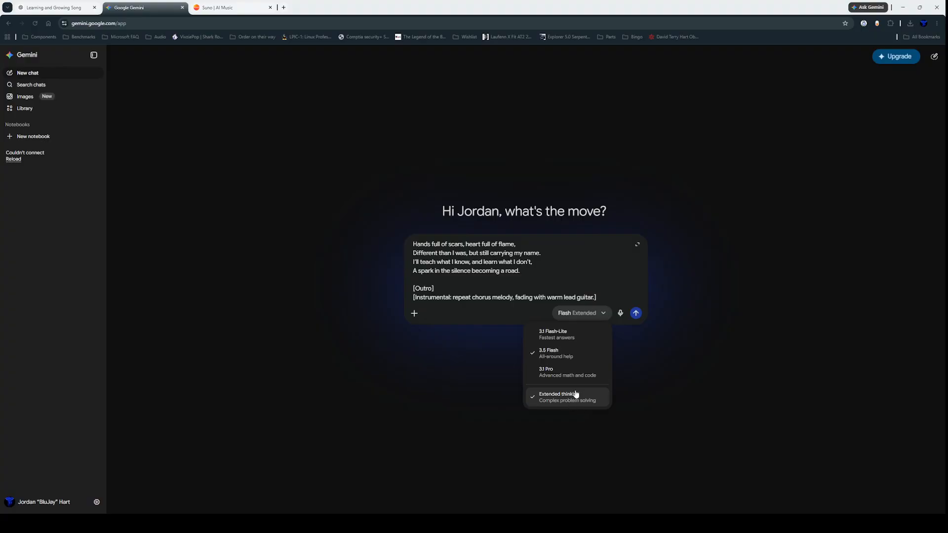
left_click(632, 330)
left_click(635, 313)
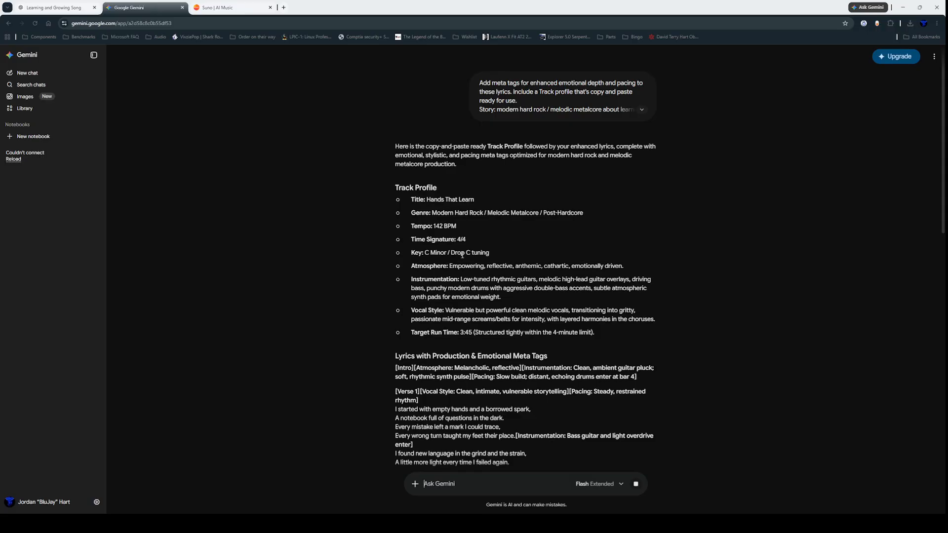
Step: Copy the meta-tagged lyrics from Gemini's response, intro through outro, and replace the old lyrics in Notepad with them
scroll(462, 255, "down", 3)
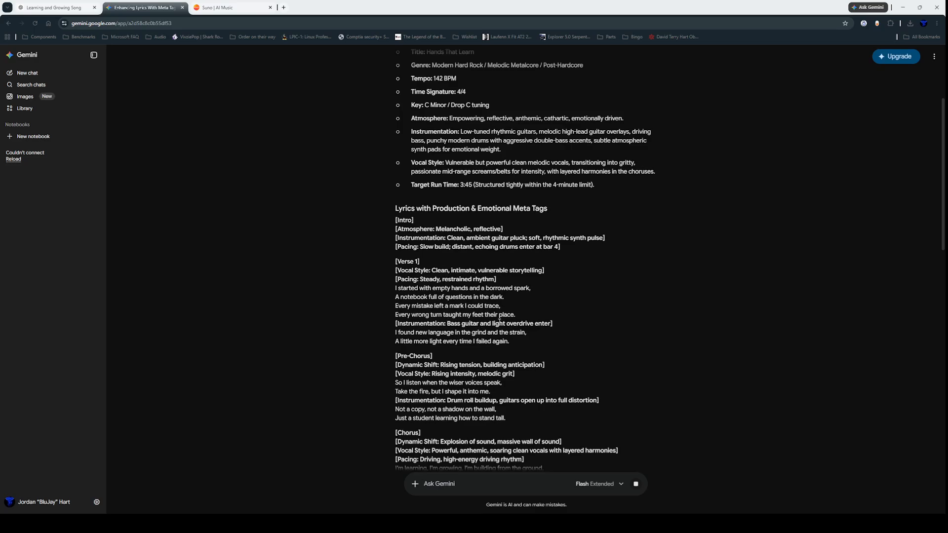
scroll(499, 322, "down", 10)
scroll(500, 322, "down", 2)
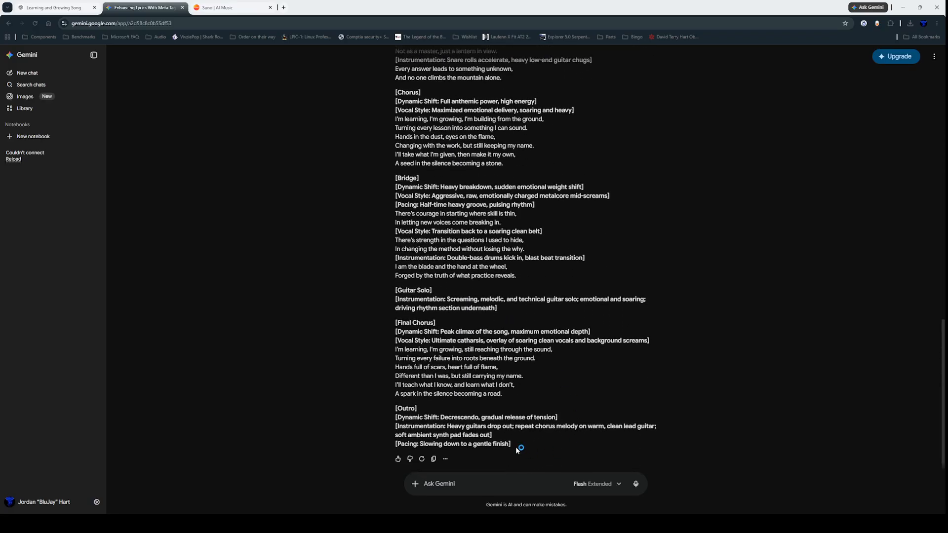
left_click_drag(512, 444, 396, 165)
scroll(402, 299, "up", 5)
scroll(403, 246, "up", 7)
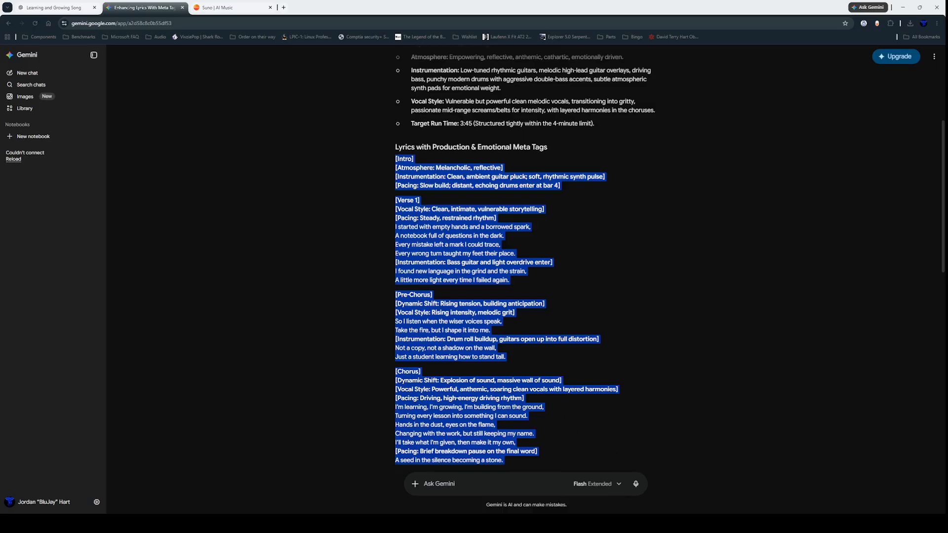
key("alt+Tab")
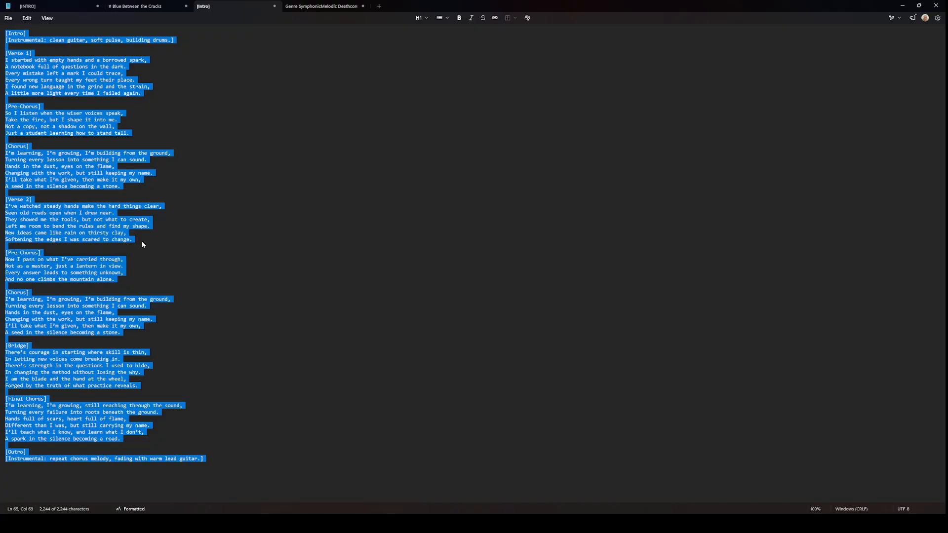
key("ctrl+v")
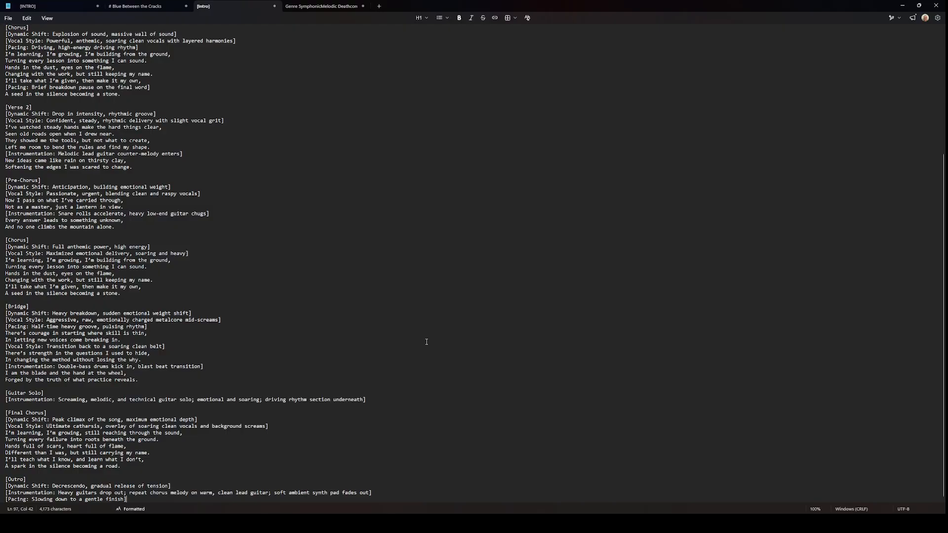
left_click(361, 410)
left_click_drag(124, 374, 126, 376)
left_click(217, 394)
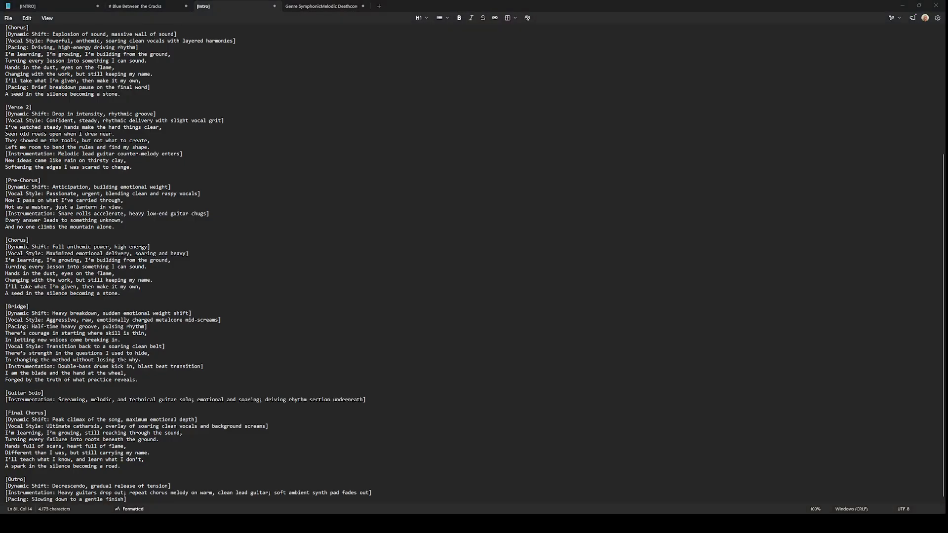
Step: Return to Gemini and copy the track profile entries from Genre through Vocal Style, leaving out the title and target run time
key("alt+Tab")
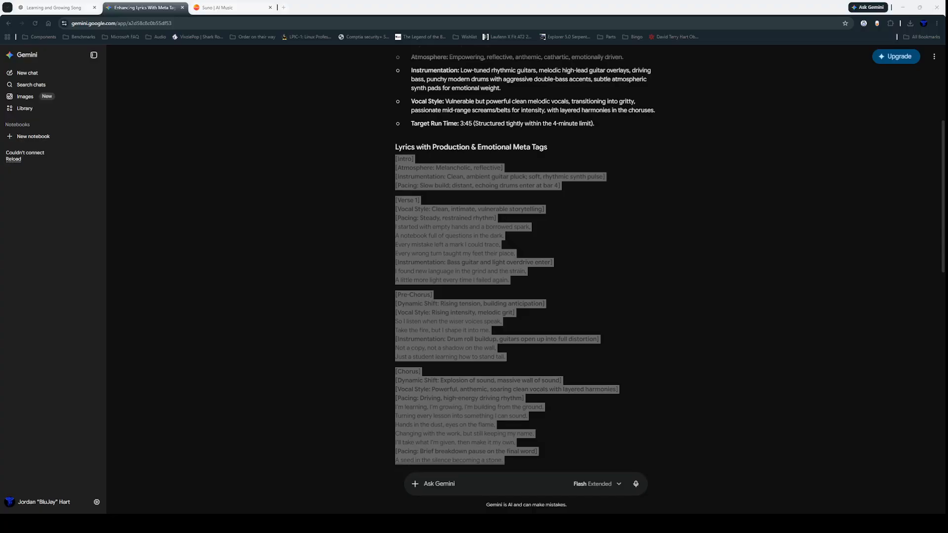
scroll(526, 261, "up", 4)
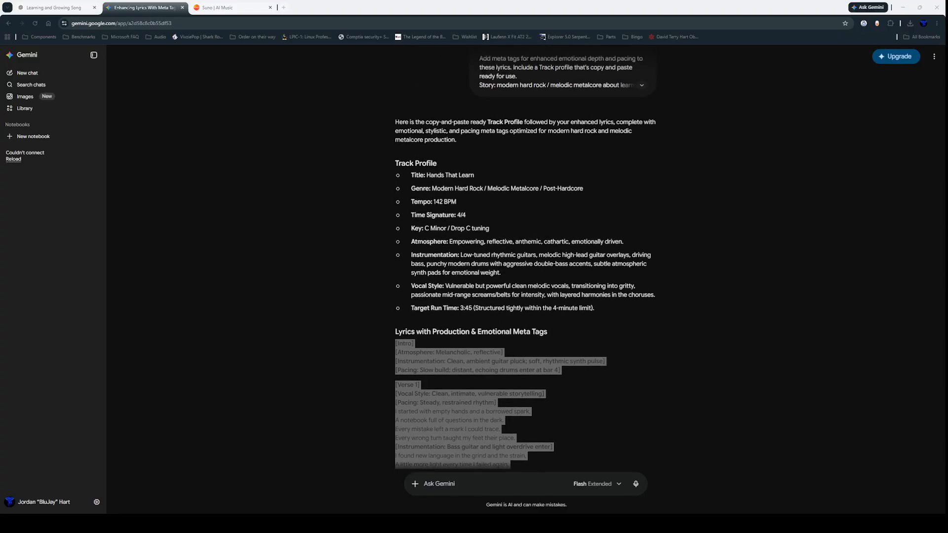
left_click_drag(594, 308, 413, 309)
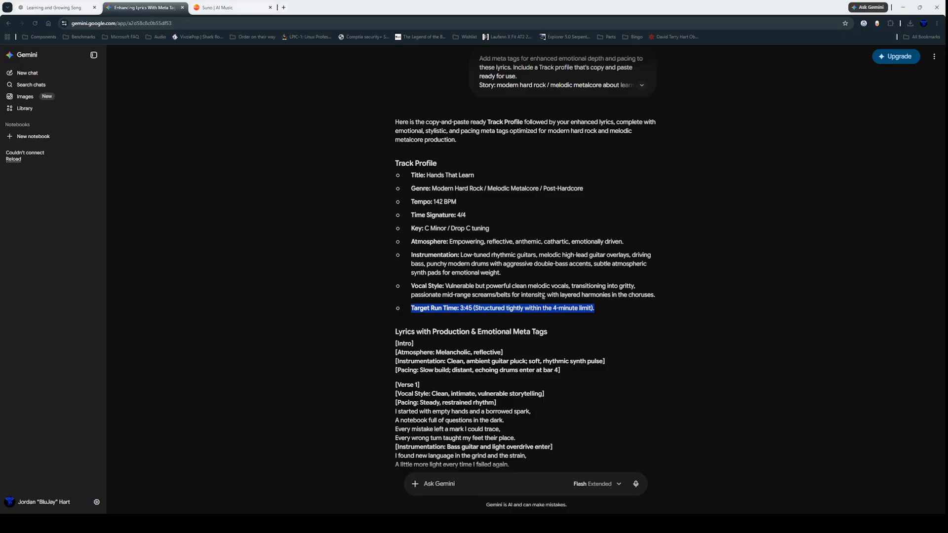
mouse_move(655, 294)
left_mouse_down()
mouse_move(506, 287)
mouse_move(430, 258)
mouse_move(415, 243)
mouse_move(409, 193)
left_mouse_up()
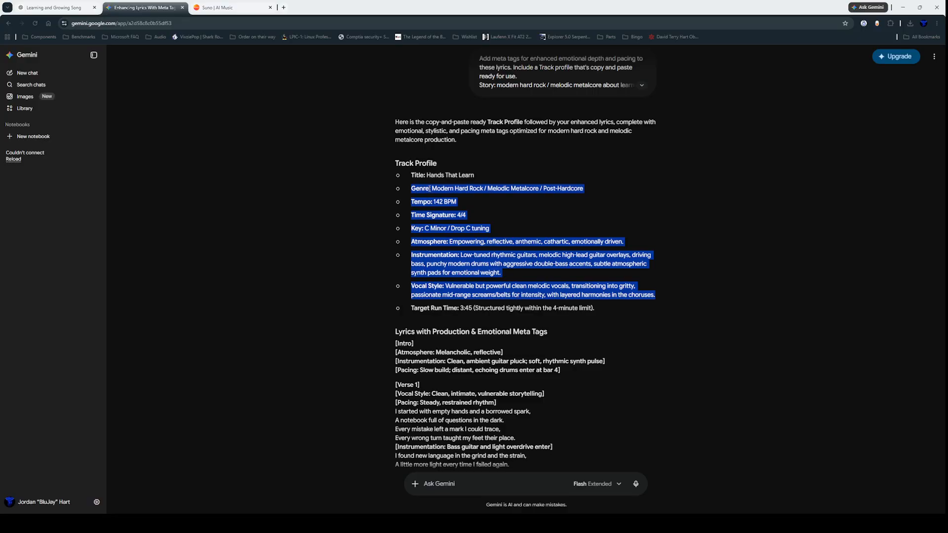
Step: Switch to Suno, dismiss the lyricist tip and paste the track profile into the song's Styles
left_click(236, 8)
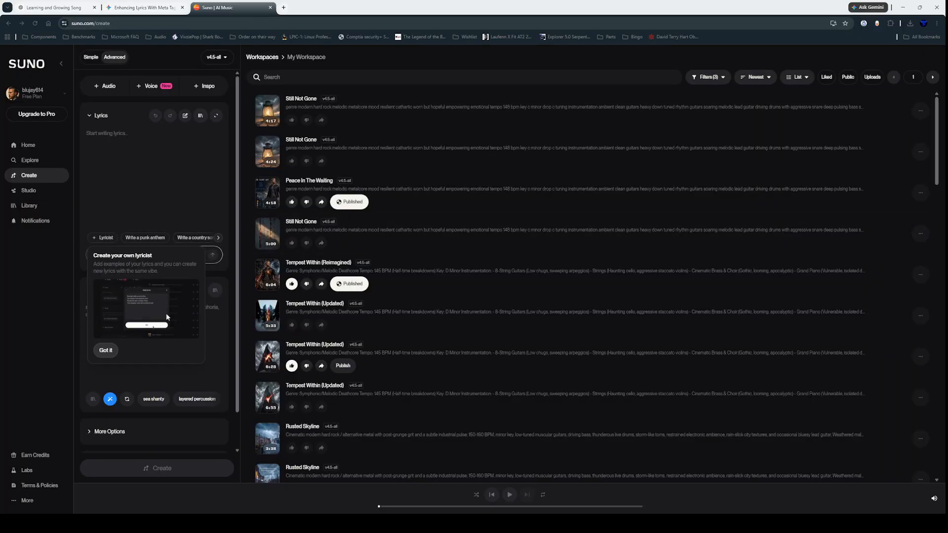
left_click(107, 352)
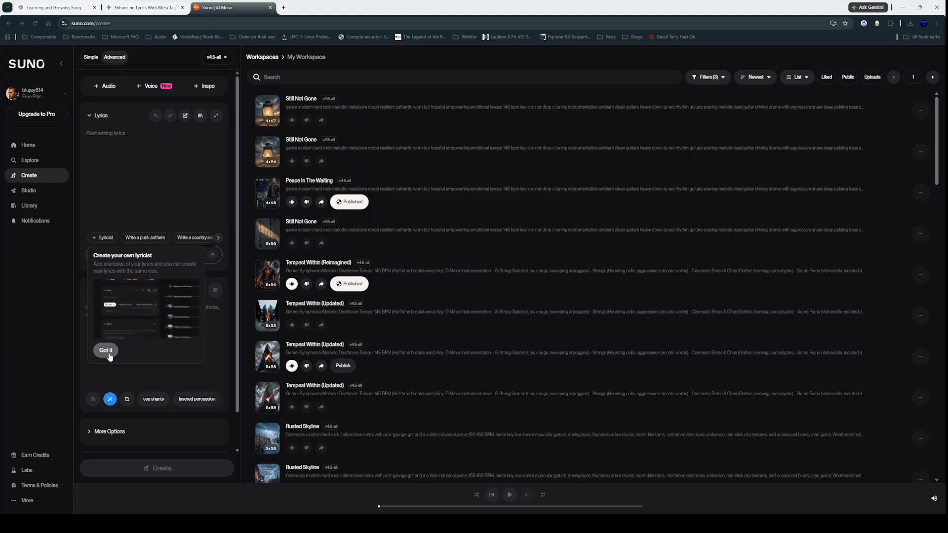
left_click(139, 331)
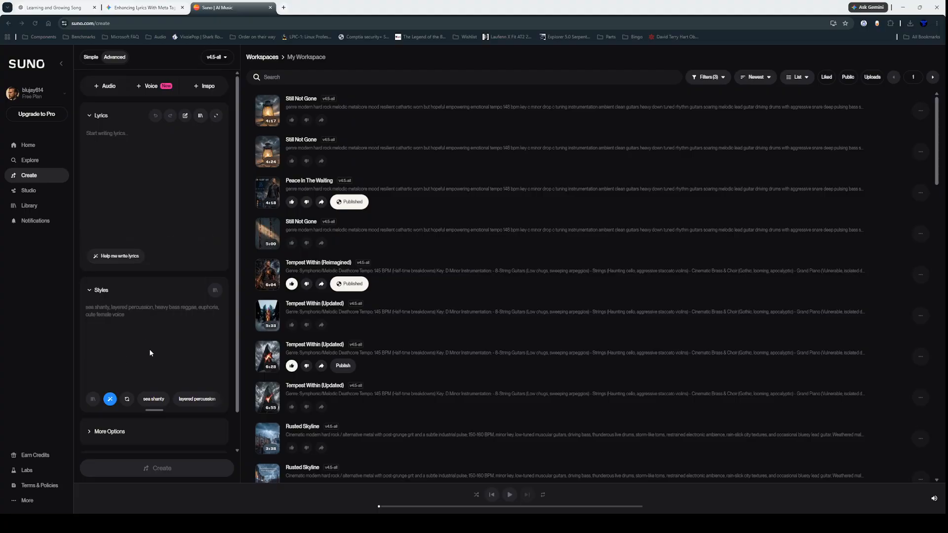
key("ctrl+v")
scroll(176, 370, "down", 3)
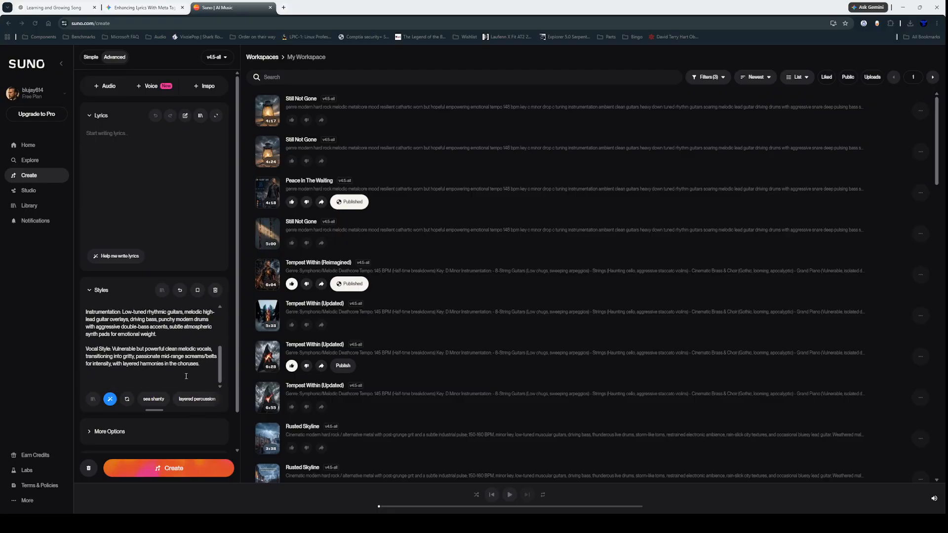
scroll(186, 376, "up", 5)
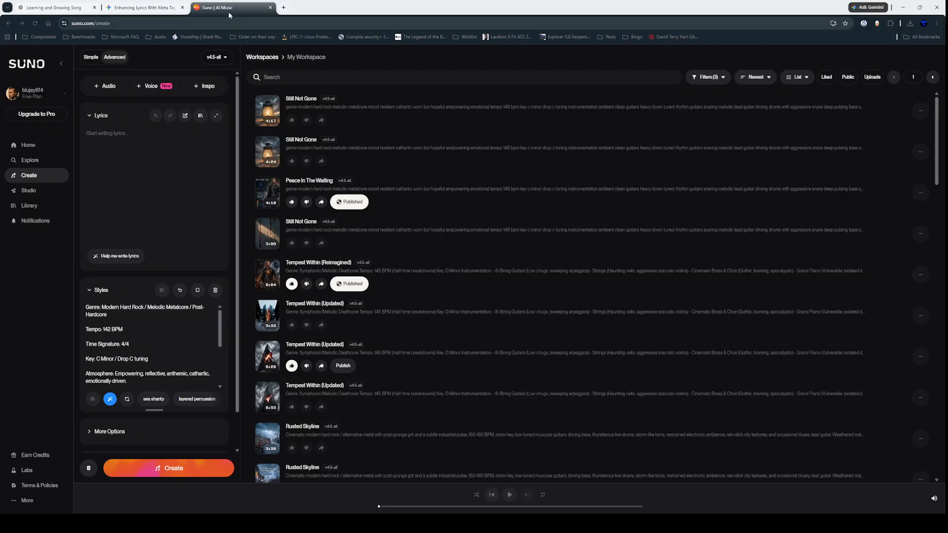
Step: Go back to Gemini and copy the meta-tagged lyrics from [Intro] through the outro's pacing tag
left_click(162, 15)
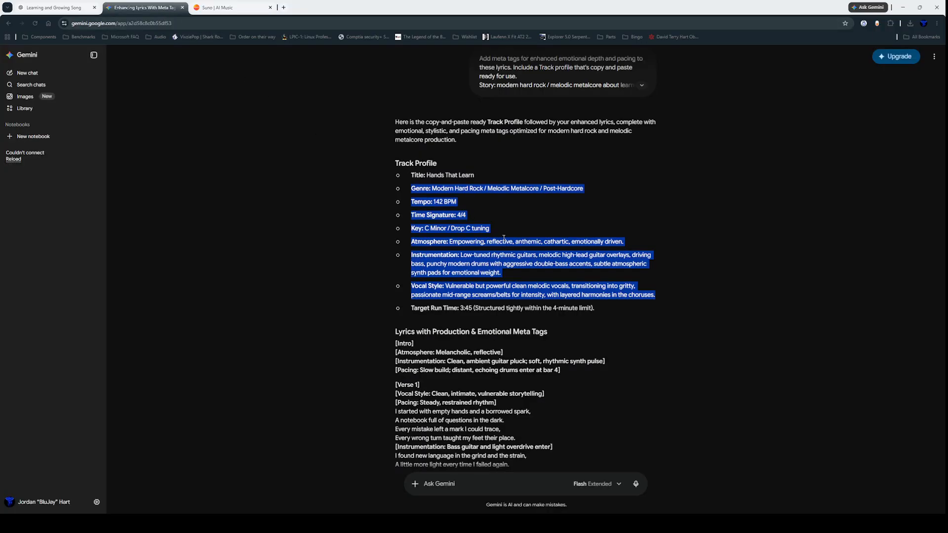
scroll(504, 238, "down", 3)
left_click_drag(396, 196, 518, 440)
scroll(453, 259, "down", 7)
scroll(453, 259, "down", 5)
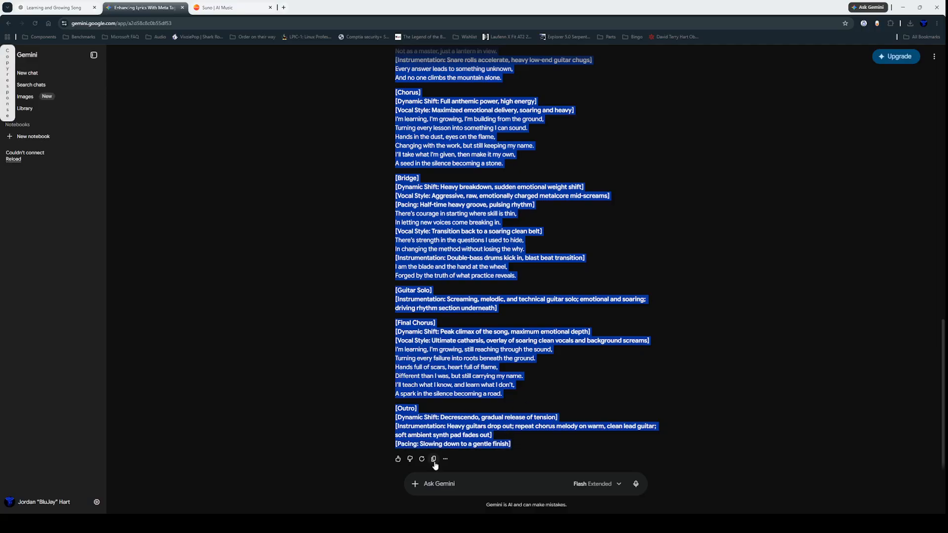
scroll(528, 286, "up", 15)
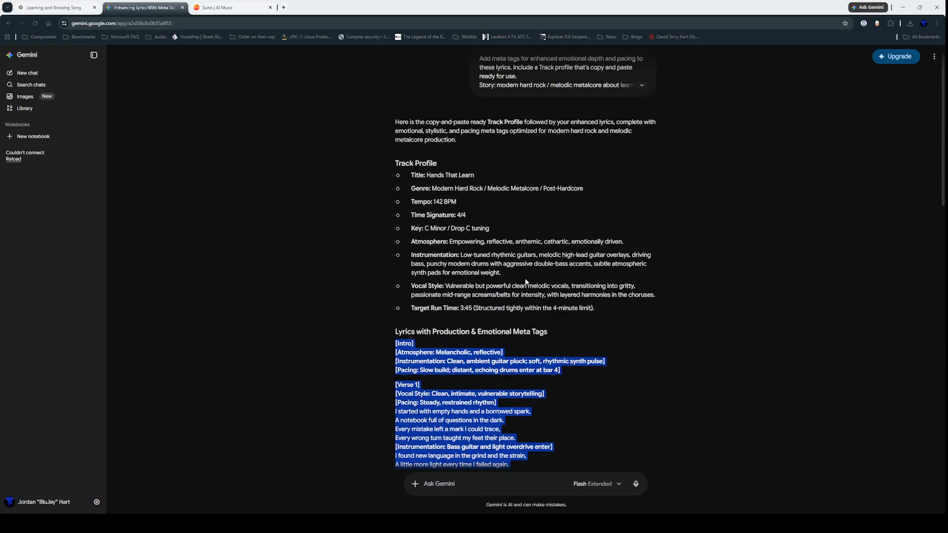
left_click_drag(477, 294, 477, 353)
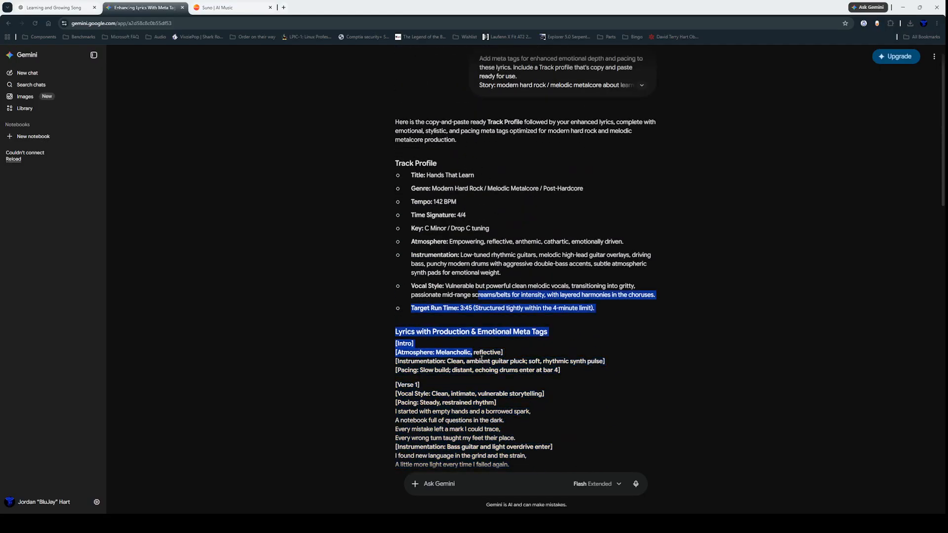
left_click(477, 353)
left_click_drag(396, 342, 517, 440)
scroll(429, 365, "down", 4)
scroll(454, 370, "down", 10)
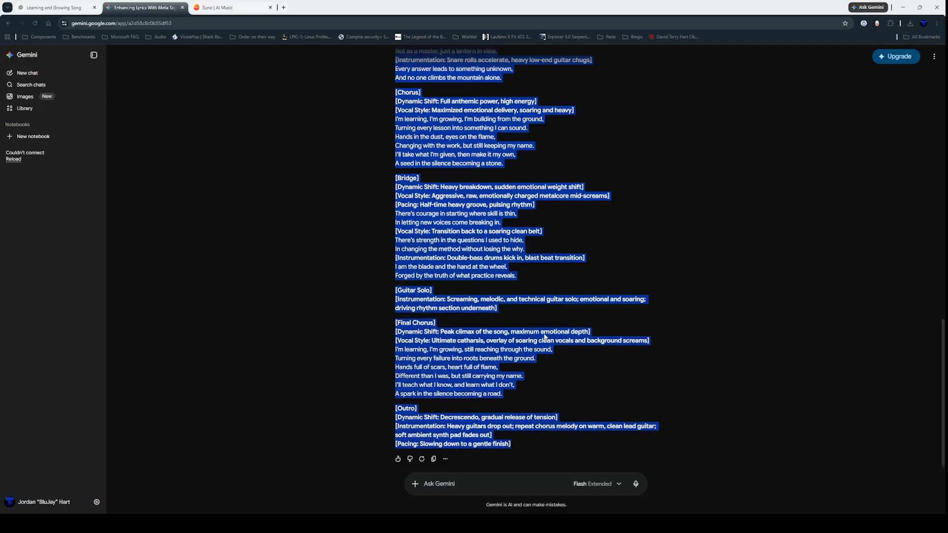
Step: Switch to Suno and paste the meta-tagged lyrics into the song's Lyrics
left_click(219, 8)
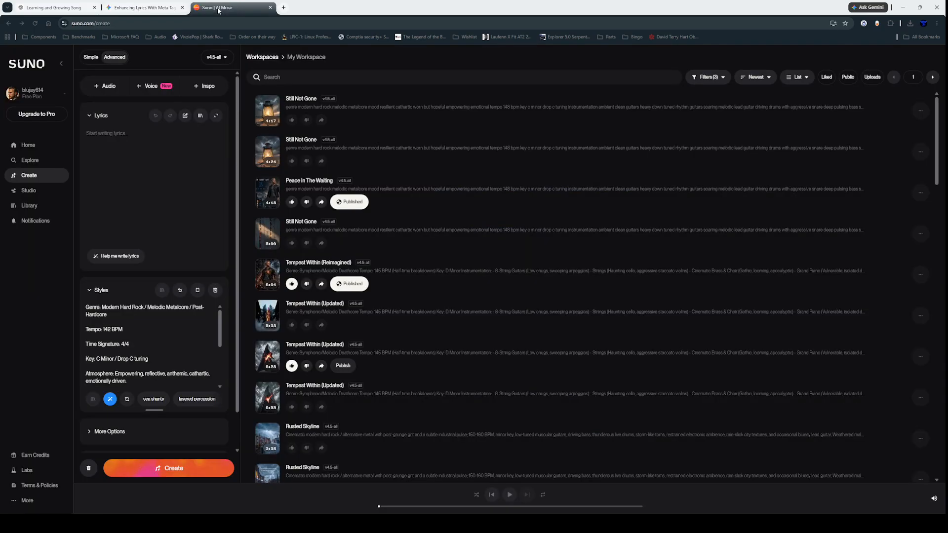
left_click(200, 245)
key("ctrl+v")
scroll(196, 208, "up", 10)
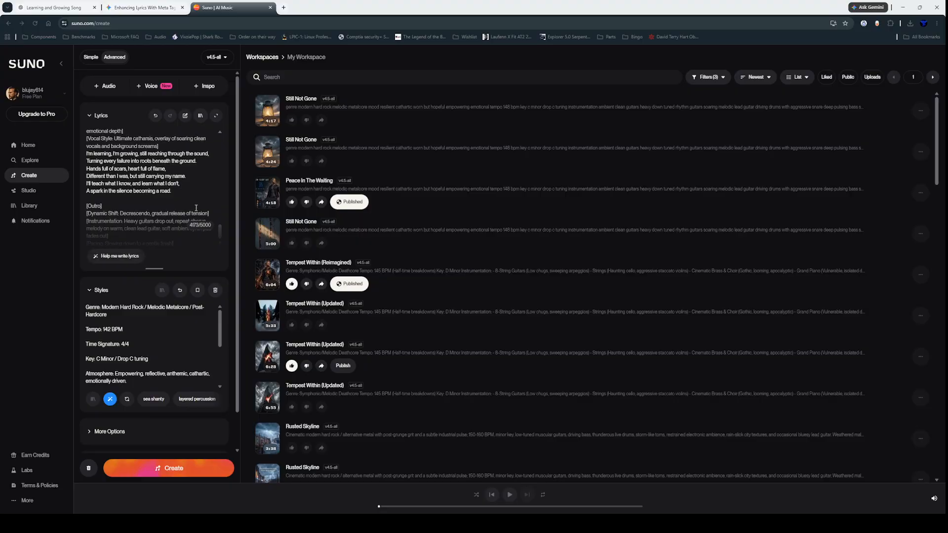
Step: Review the pasted lyrics, including in the full-size lyrics editor, and close it to check the Styles text
scroll(196, 208, "down", 3)
scroll(196, 205, "up", 3)
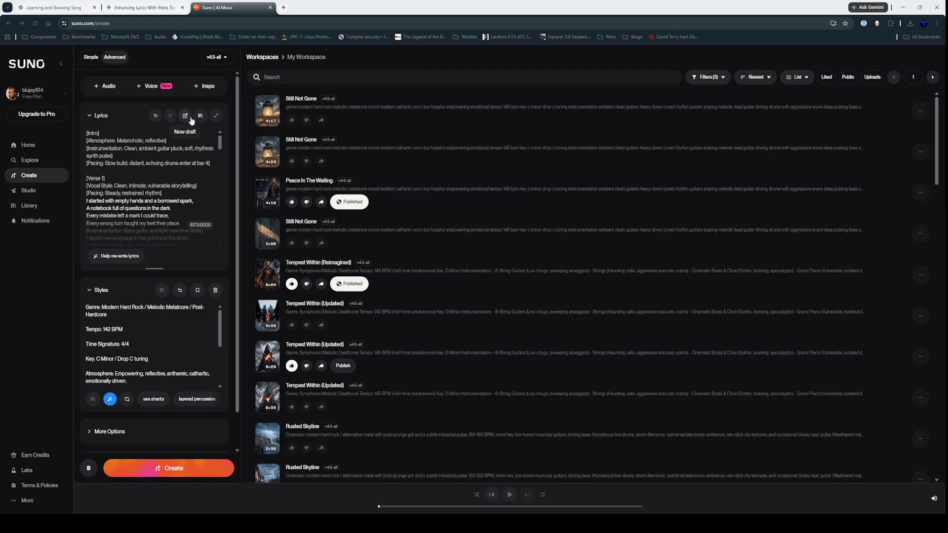
left_click(215, 117)
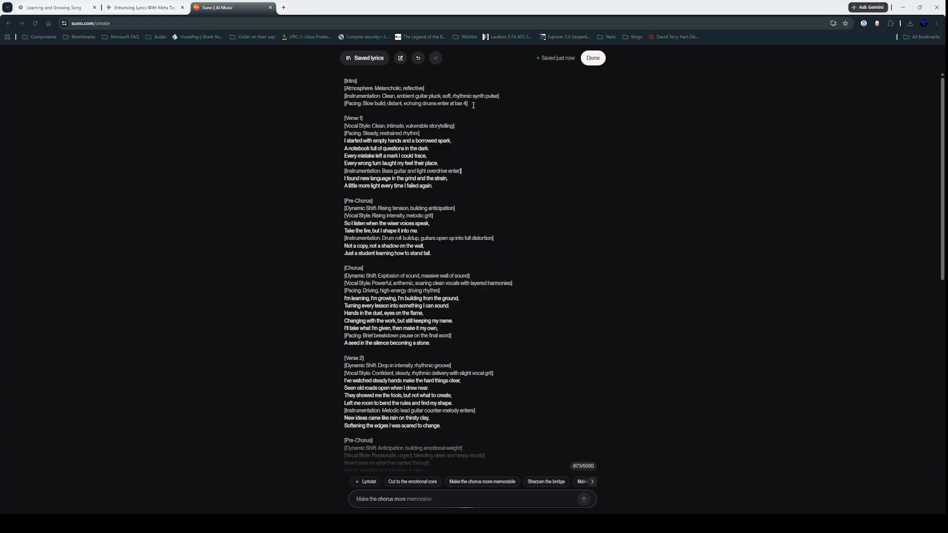
left_click(591, 59)
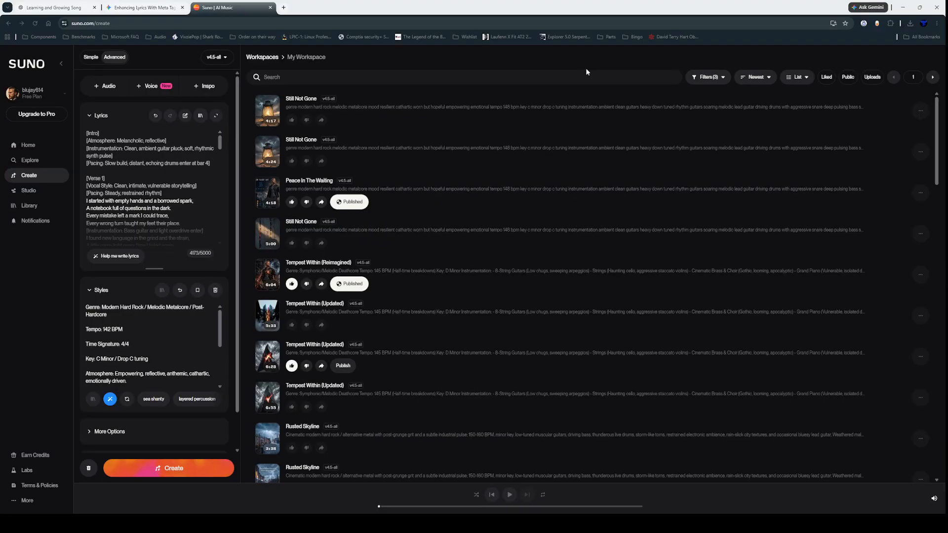
scroll(190, 203, "down", 5)
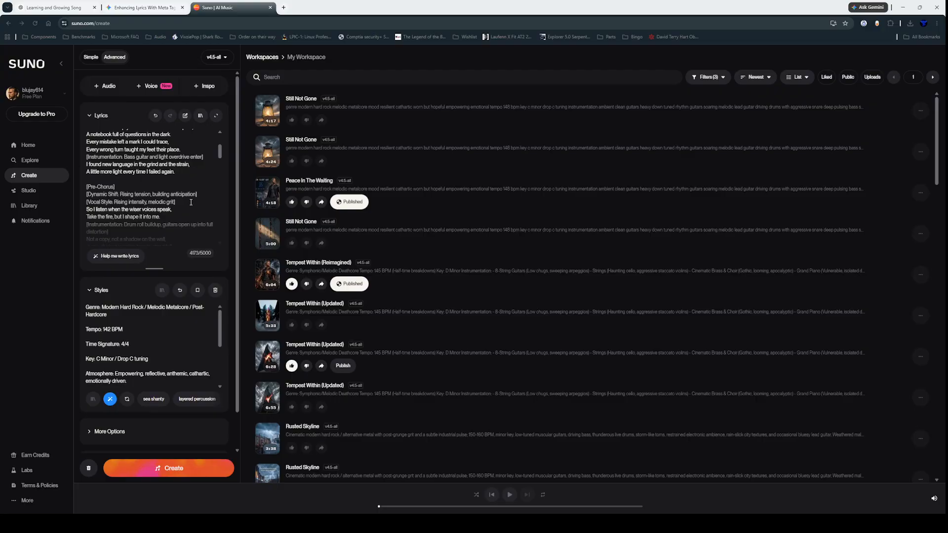
scroll(194, 276, "down", 5)
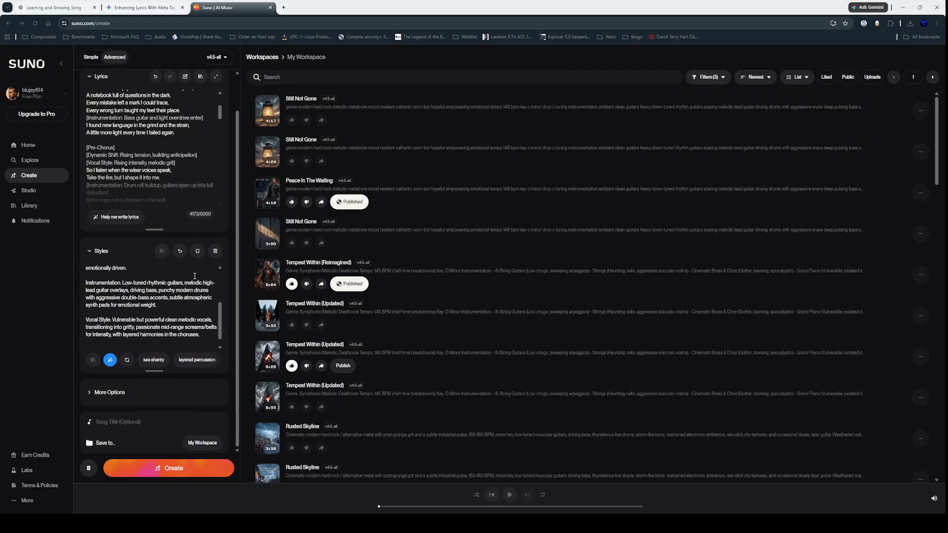
Step: Copy the title "Hands That Learn" from Gemini's track profile, switch back to Suno and paste it as the song title
left_click(148, 7)
scroll(417, 266, "up", 2)
scroll(417, 266, "up", 10)
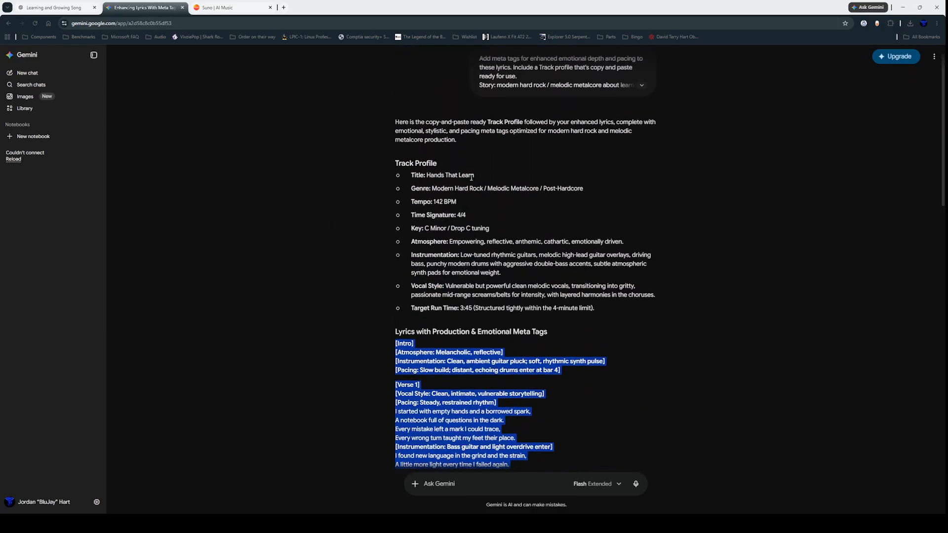
left_click_drag(474, 176, 426, 177)
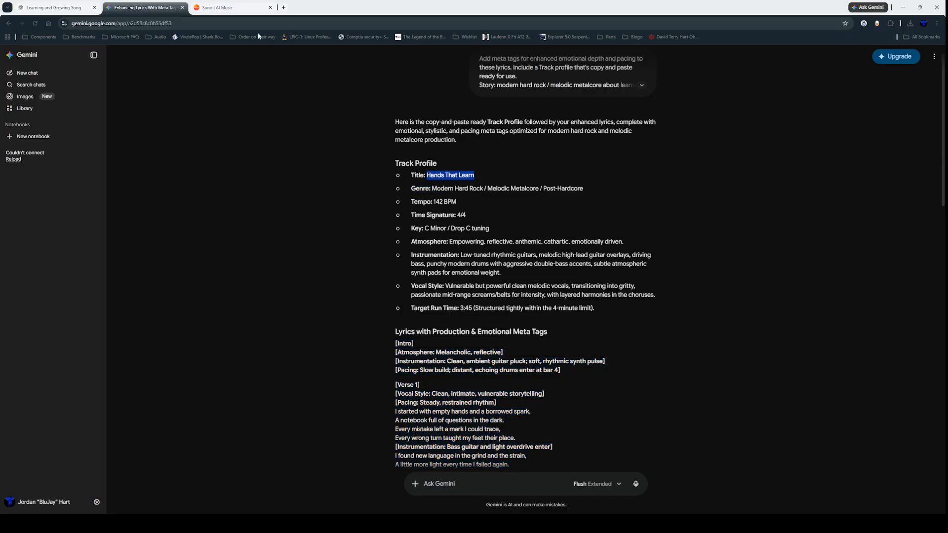
key("ctrl+Tab")
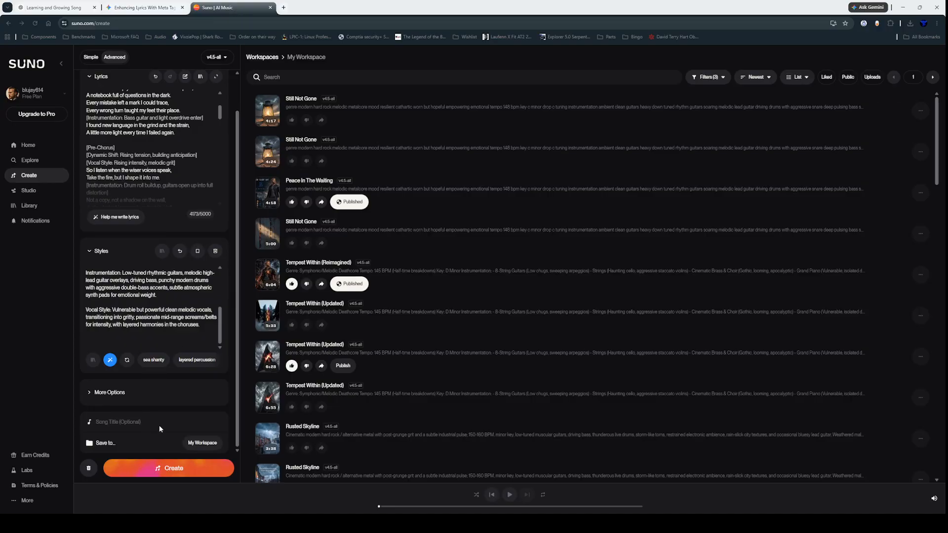
Step: Expand the song's More Options and look over the lyrics mode, Vocal Gender, Weirdness and Style Influence settings
left_click(161, 392)
scroll(161, 392, "down", 2)
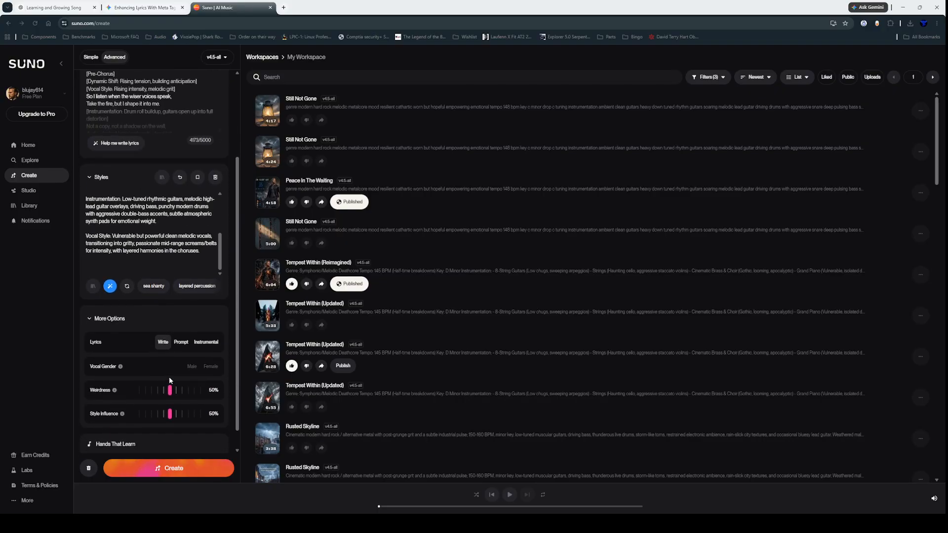
left_click(210, 367)
scroll(168, 363, "down", 1)
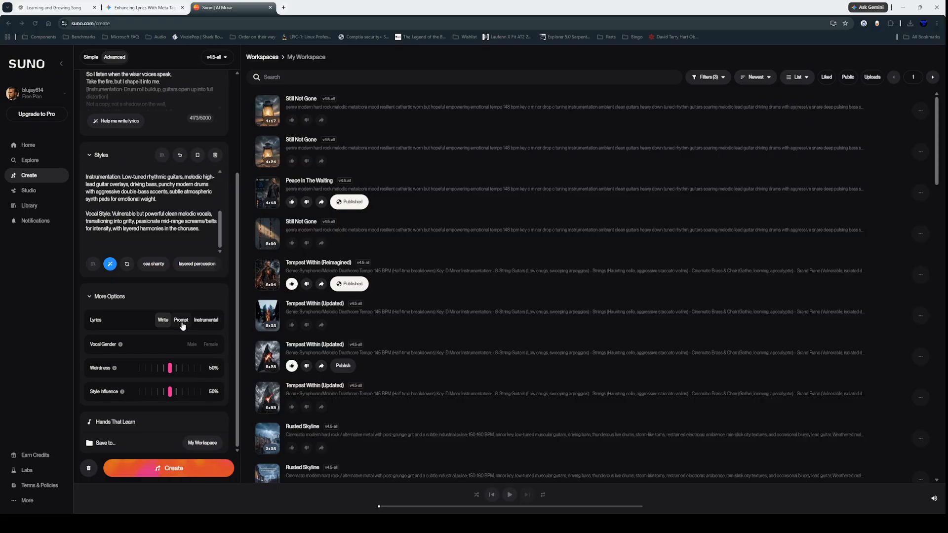
scroll(139, 313, "up", 1)
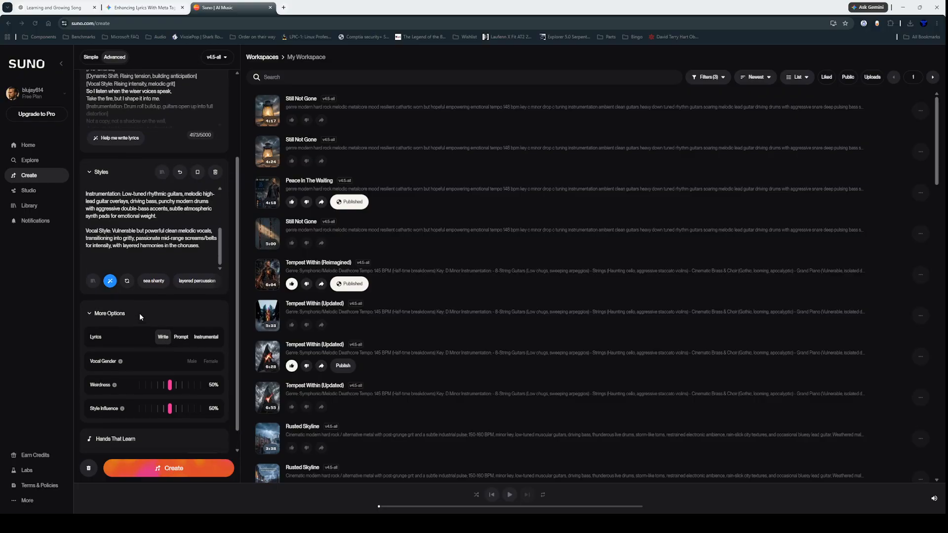
scroll(146, 331, "down", 1)
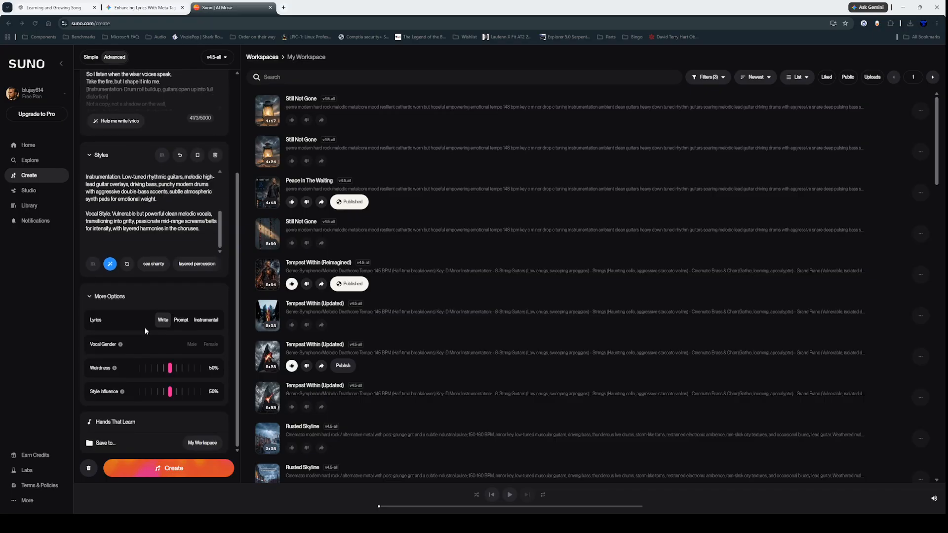
Step: Check the lyrics and styles once more and generate the song from them
scroll(145, 328, "up", 5)
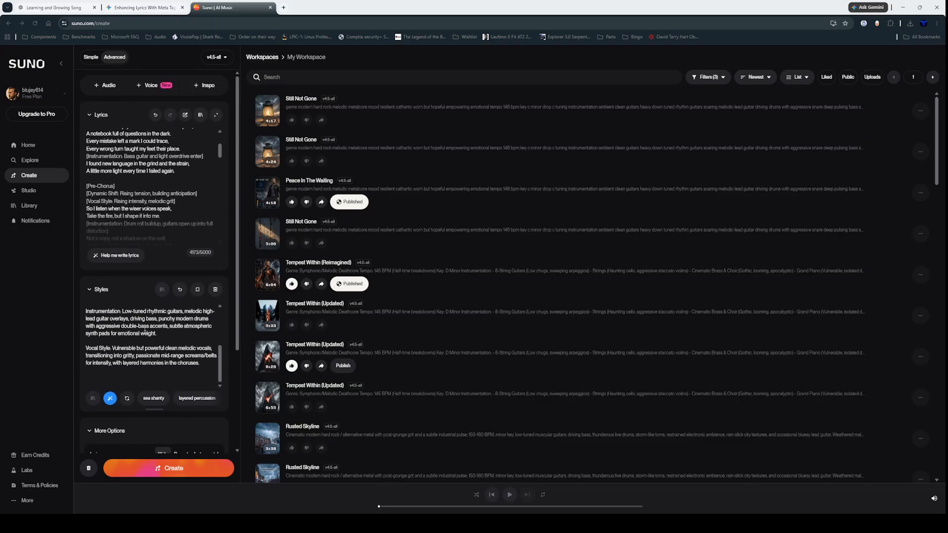
scroll(145, 326, "up", 2)
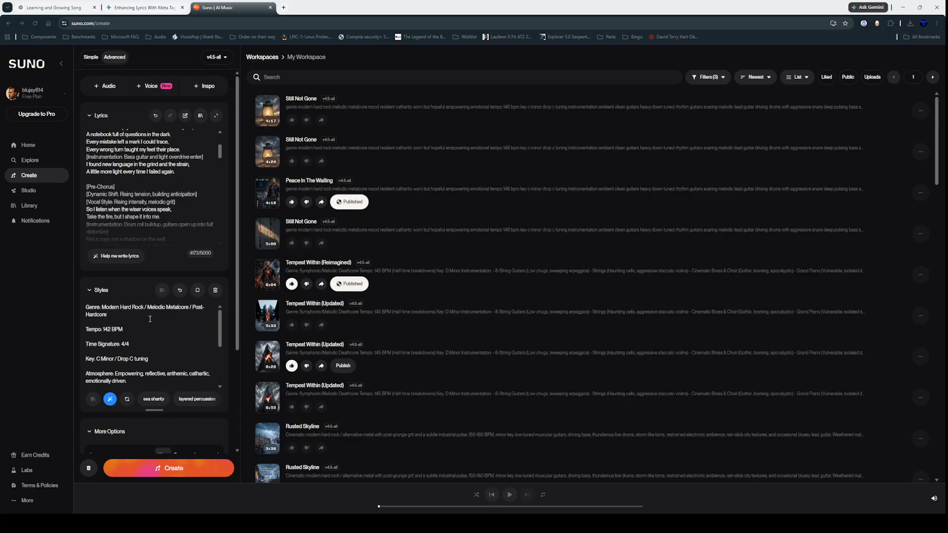
left_click(181, 470)
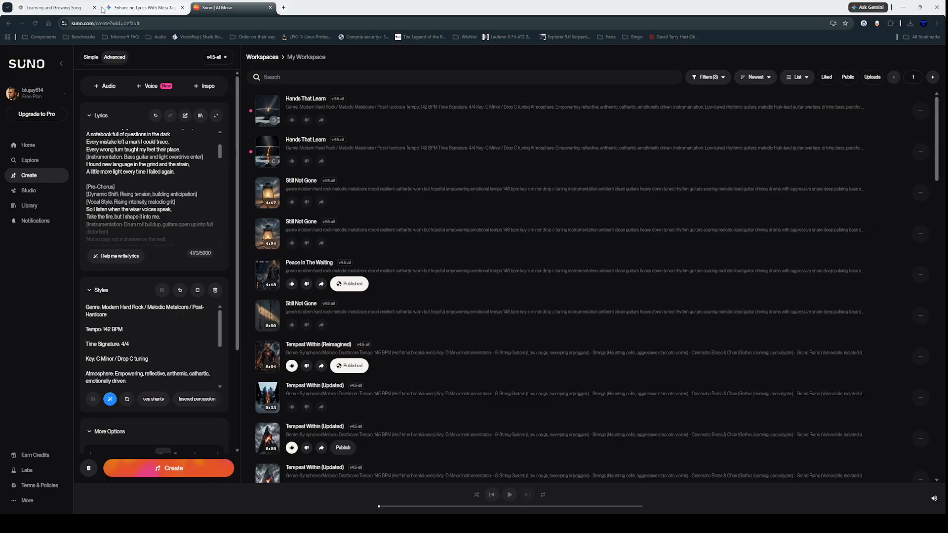
Step: Switch to ChatGPT and review the original lyrics through the outro, highlighting the second Pre-Chorus and the Chorus after it
left_click(82, 10)
scroll(330, 286, "down", 6)
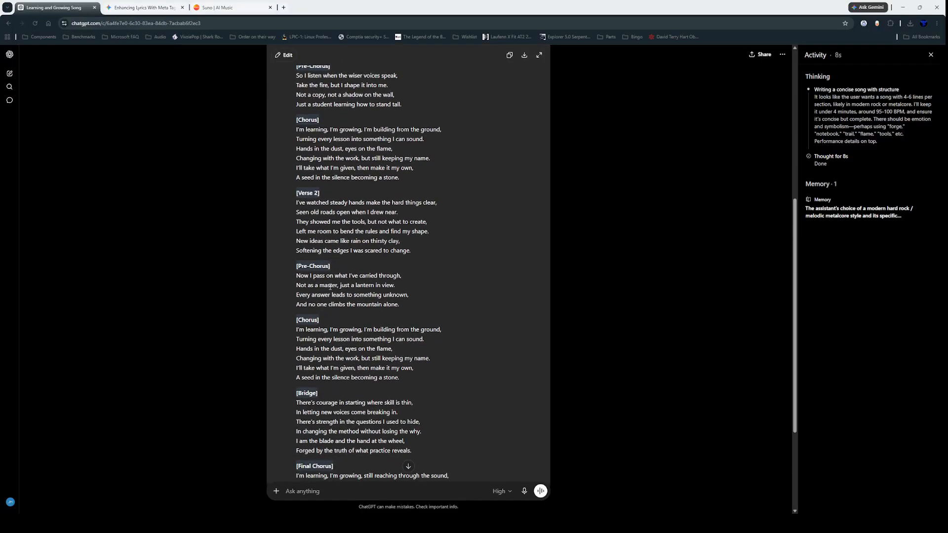
scroll(324, 158, "down", 1)
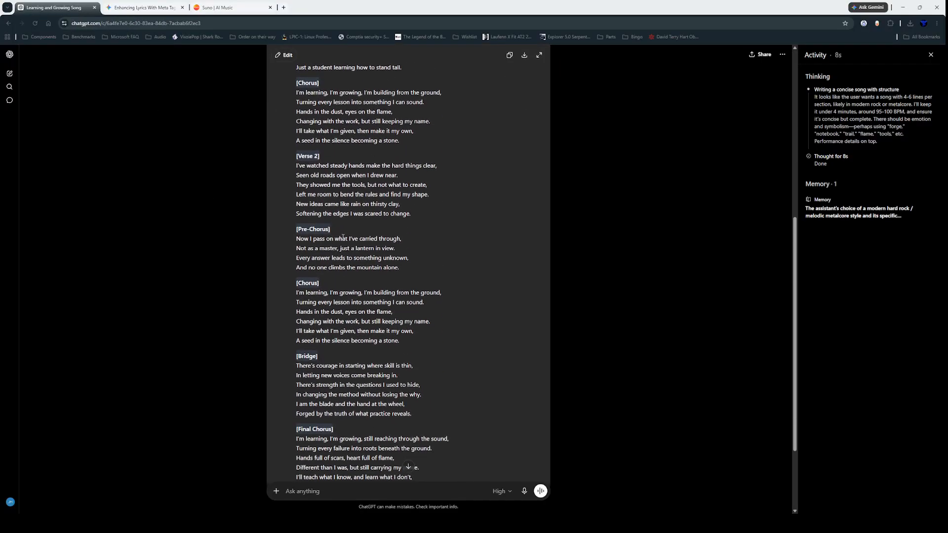
scroll(350, 378, "down", 2)
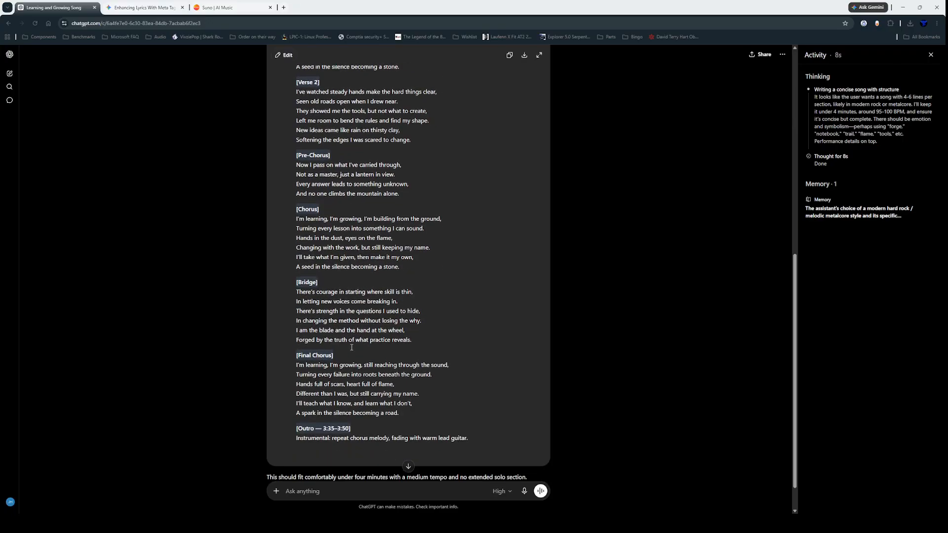
scroll(352, 340, "up", 4)
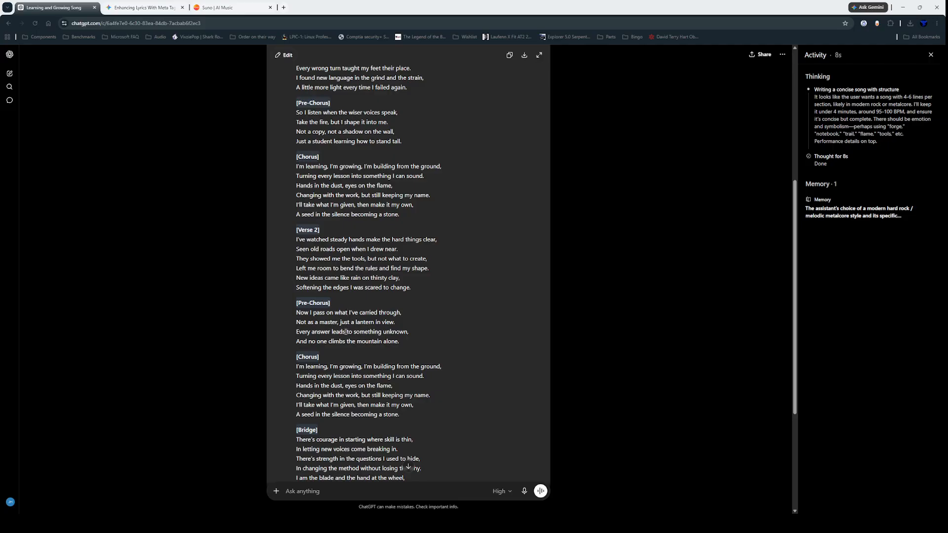
left_click_drag(401, 413, 291, 302)
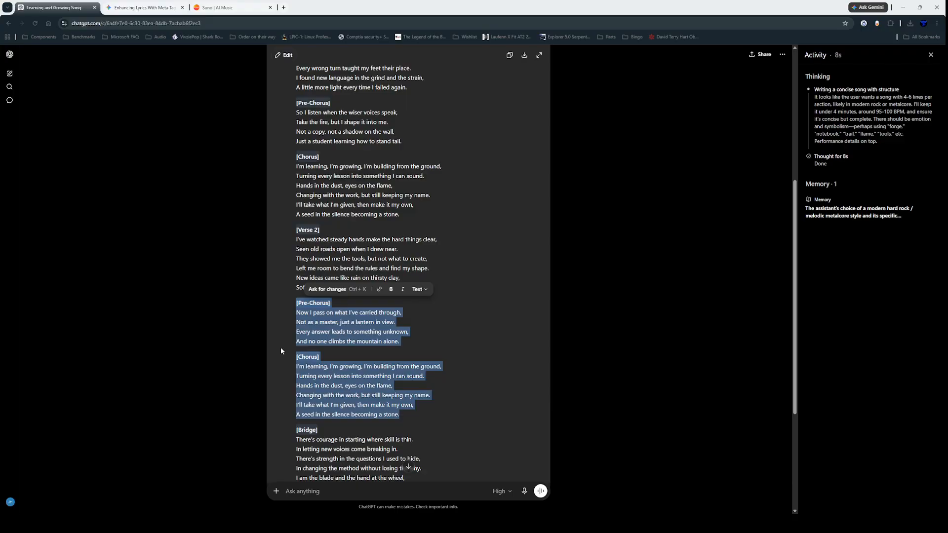
scroll(349, 369, "down", 3)
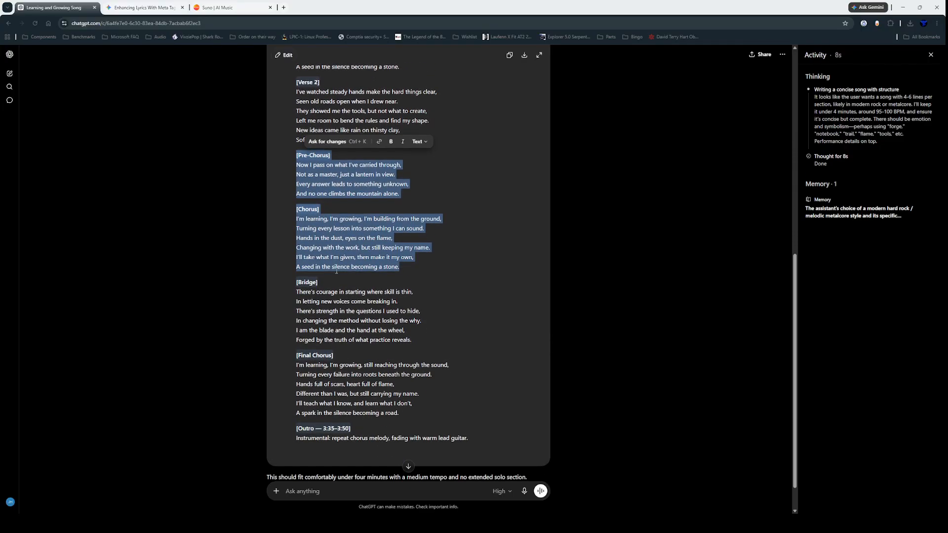
Step: Switch to Gemini and on to Suno, and read through the meta-tagged lyrics from the intro through the final sections
left_click(119, 8)
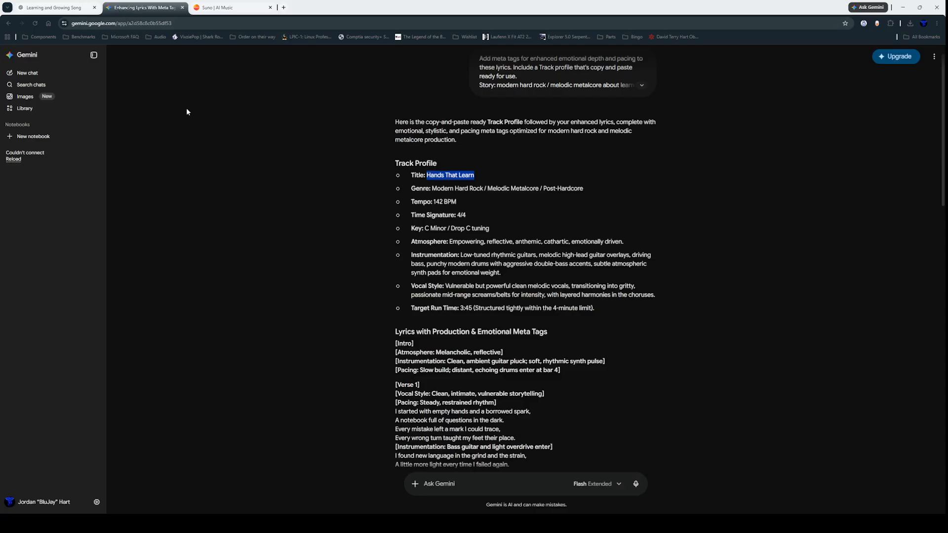
left_click(240, 9)
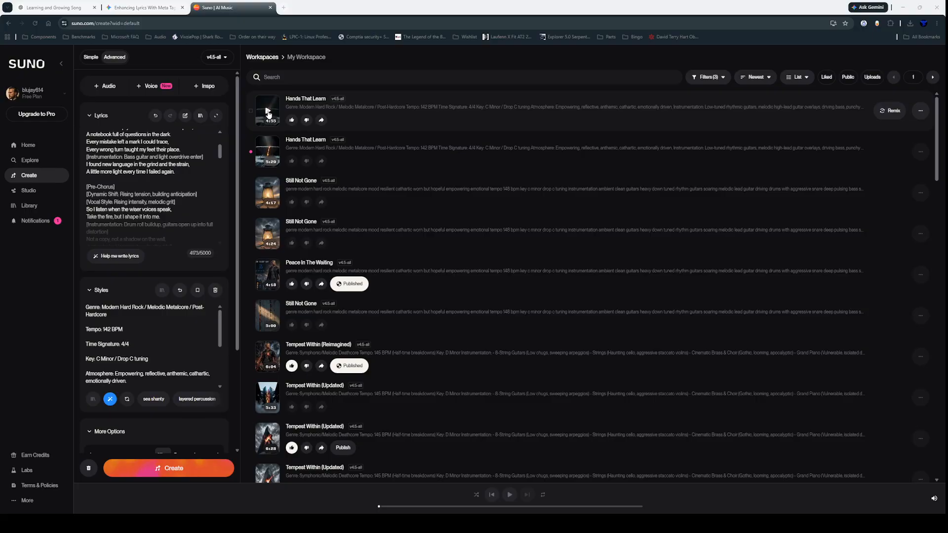
scroll(197, 148, "up", 3)
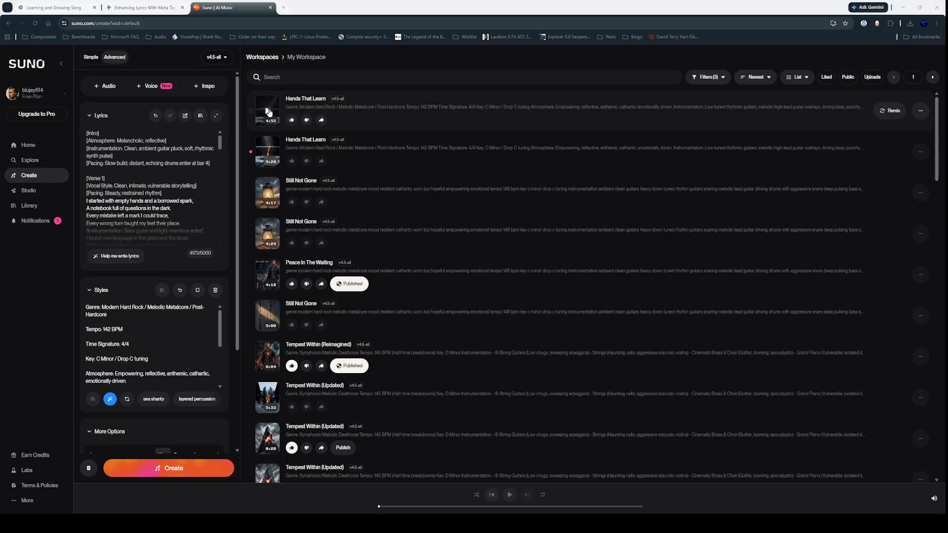
scroll(197, 156, "down", 1)
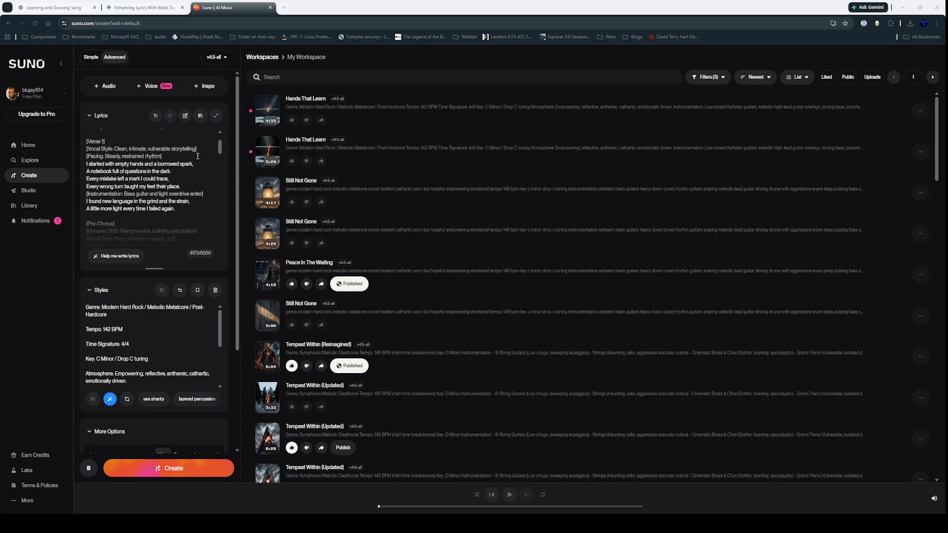
scroll(198, 156, "down", 1)
scroll(197, 156, "down", 1)
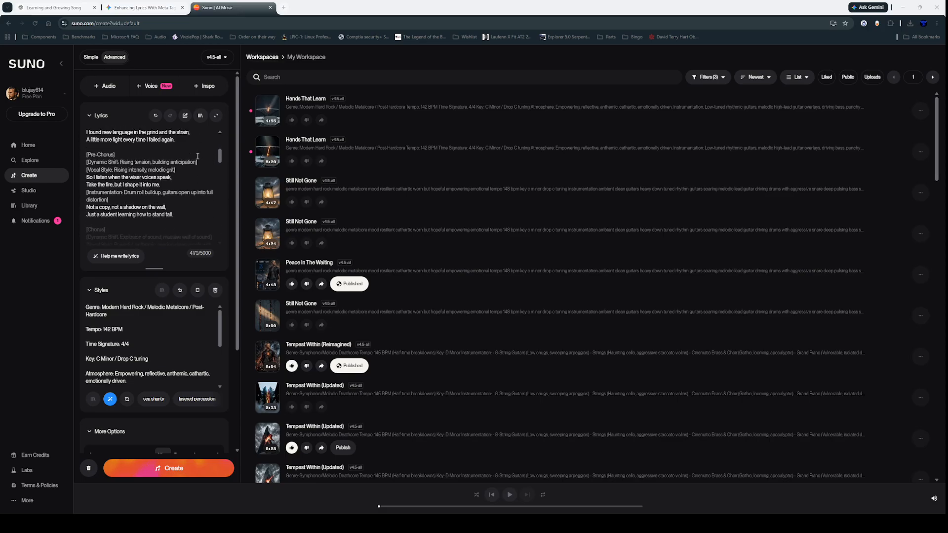
scroll(198, 156, "down", 4)
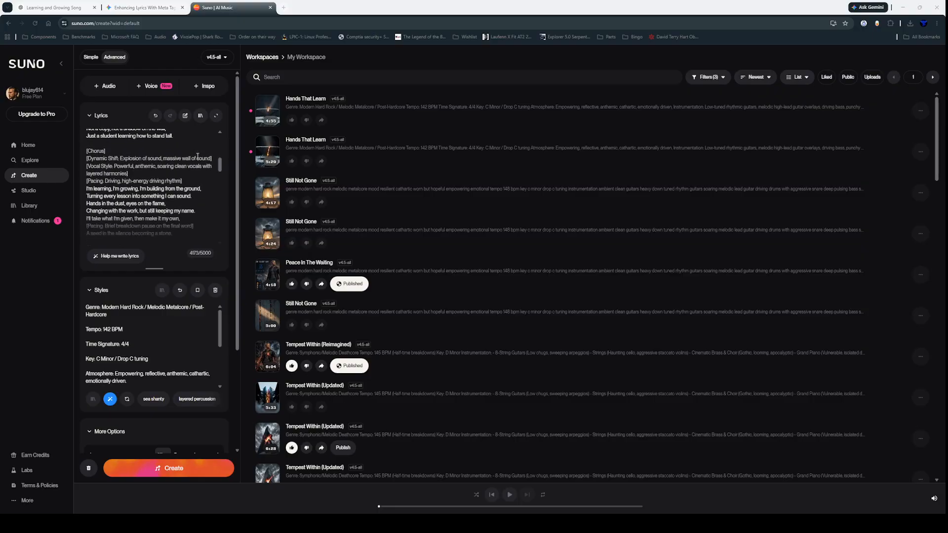
scroll(197, 156, "down", 1)
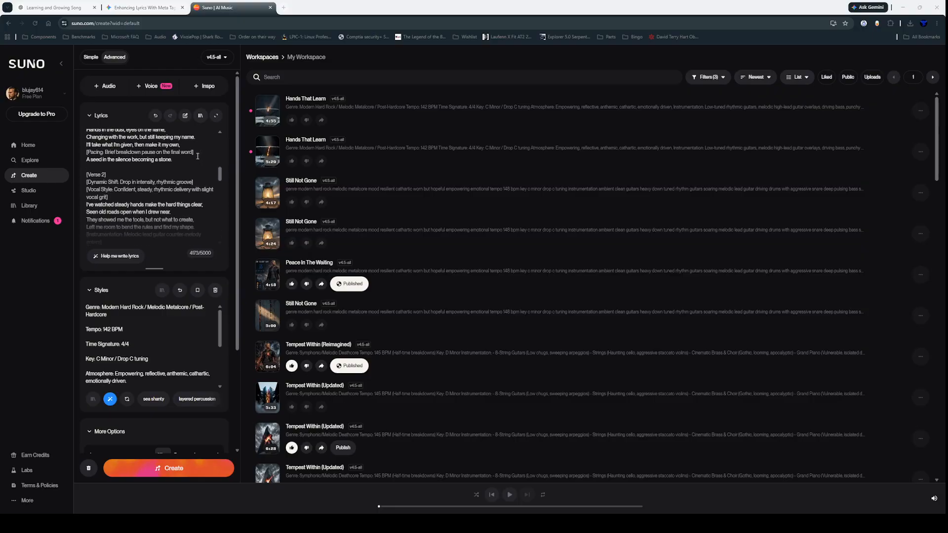
scroll(197, 156, "down", 1)
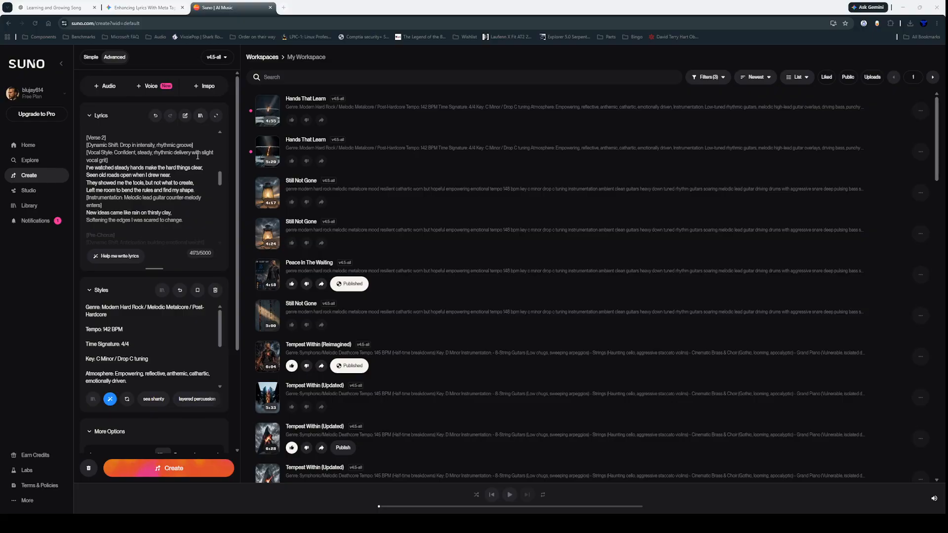
scroll(197, 156, "down", 1)
scroll(197, 156, "down", 1)
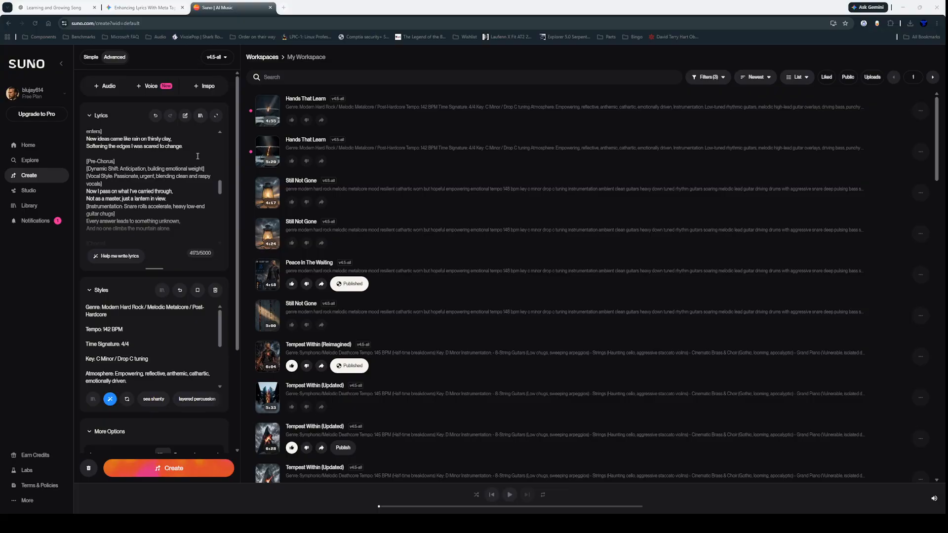
scroll(197, 156, "down", 1)
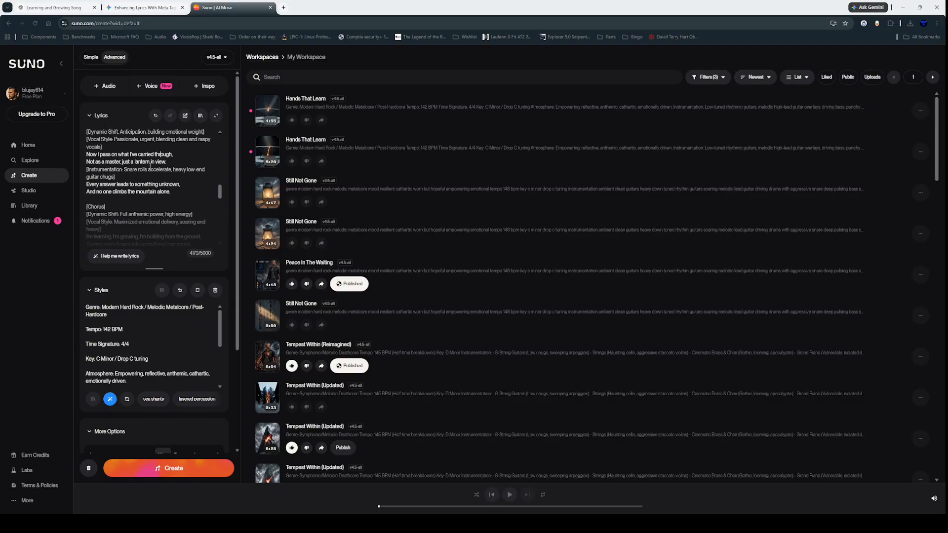
scroll(147, 177, "down", 3)
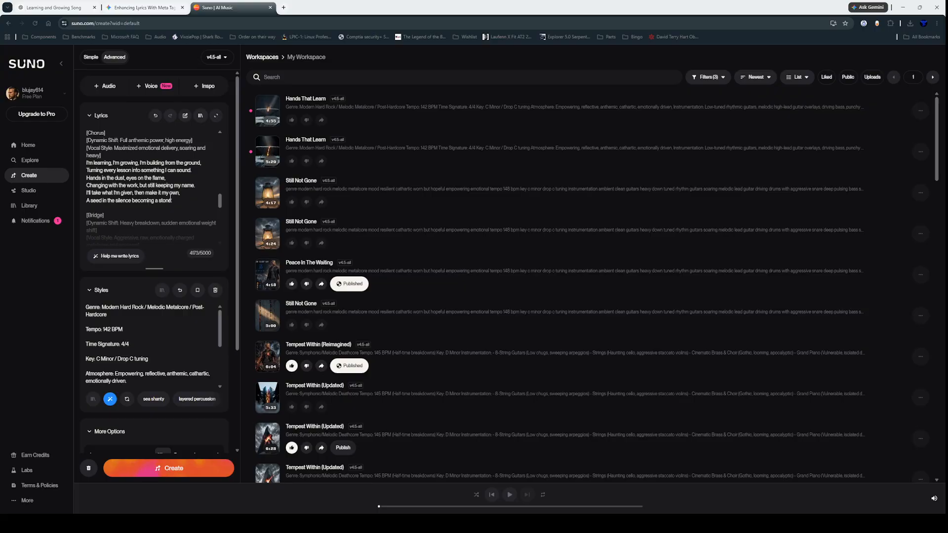
scroll(170, 198, "down", 8)
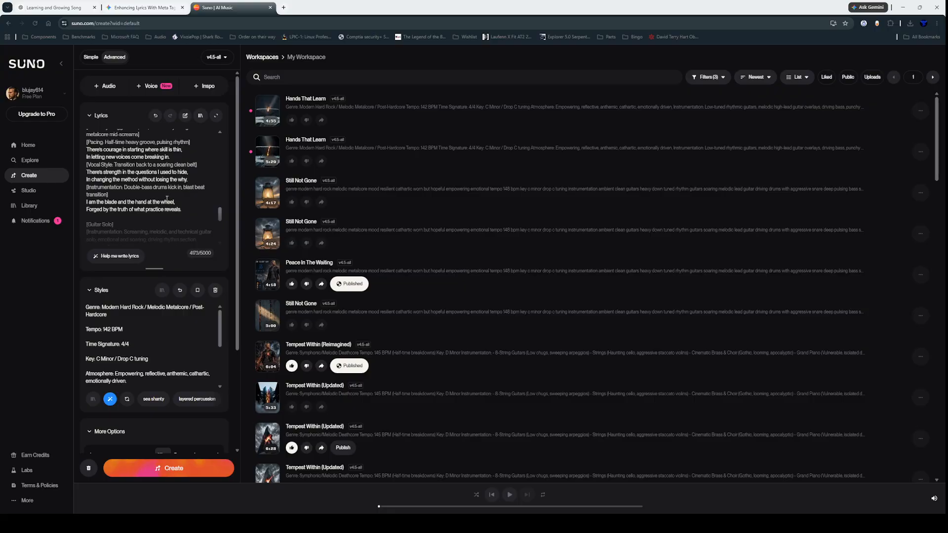
scroll(166, 199, "down", 5)
scroll(167, 200, "down", 3)
scroll(167, 199, "up", 20)
scroll(167, 199, "up", 1)
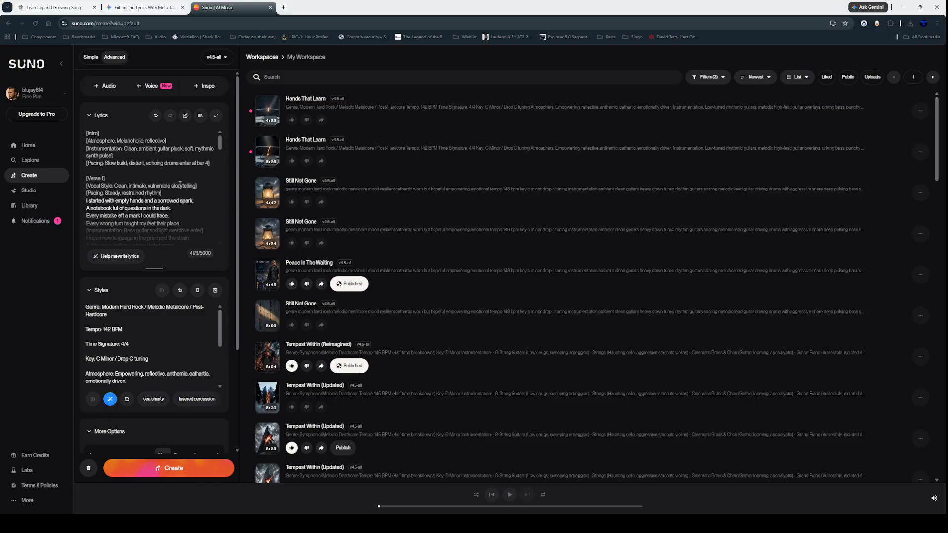